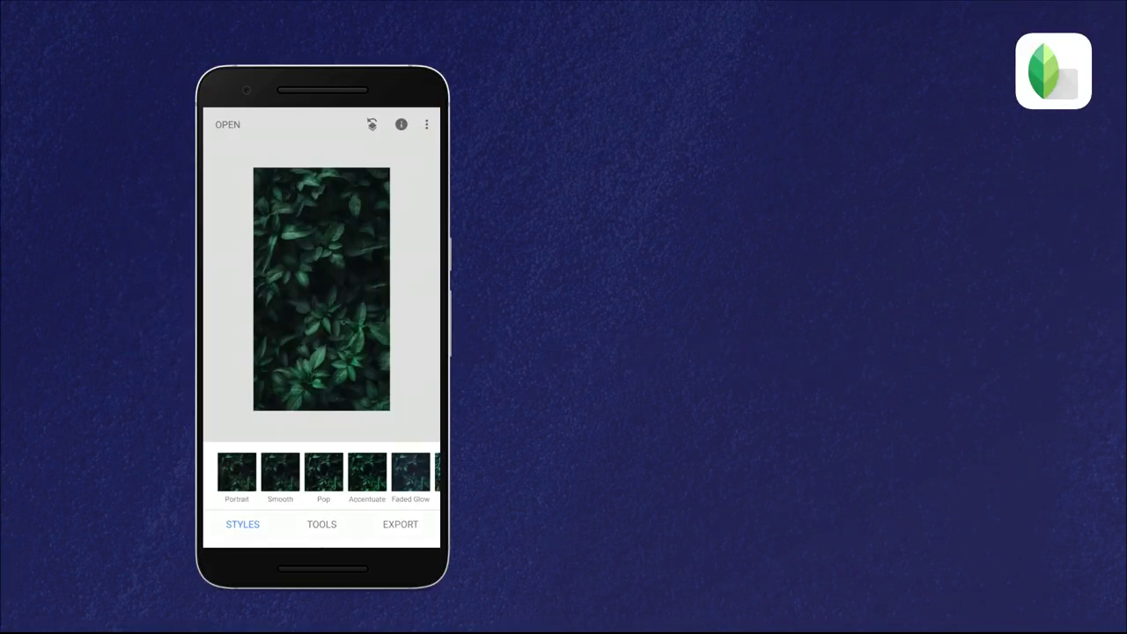
Step: Add the text "hide" to the leaf photo, enlarge it across the centre, and apply it
click(321, 524)
scroll(322, 370, down, 2)
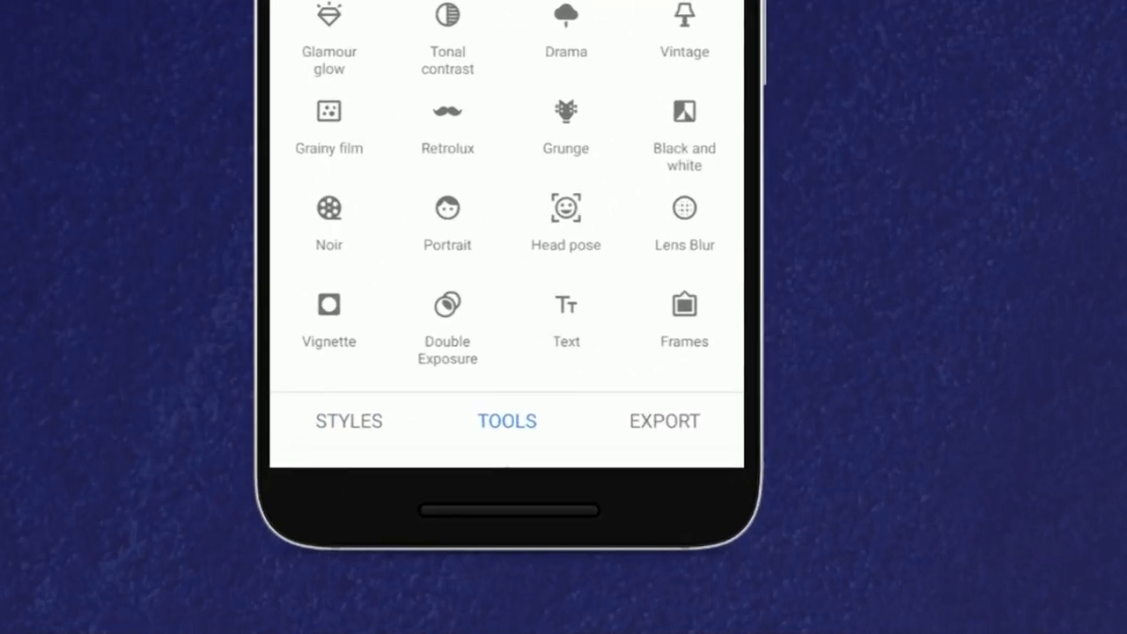
click(566, 316)
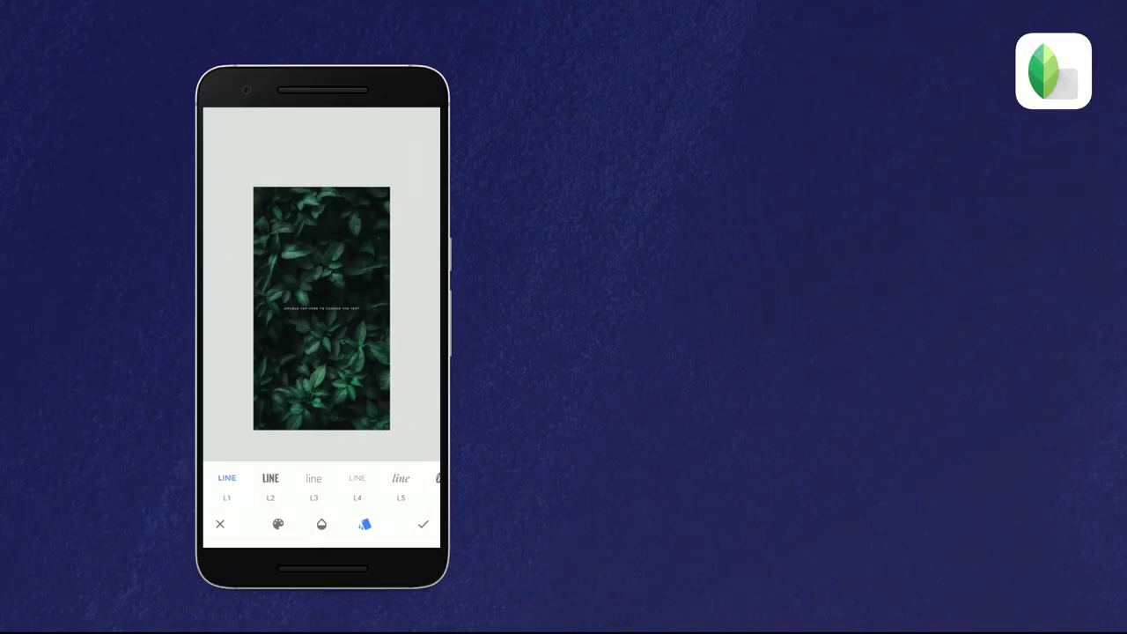
double_click(322, 308)
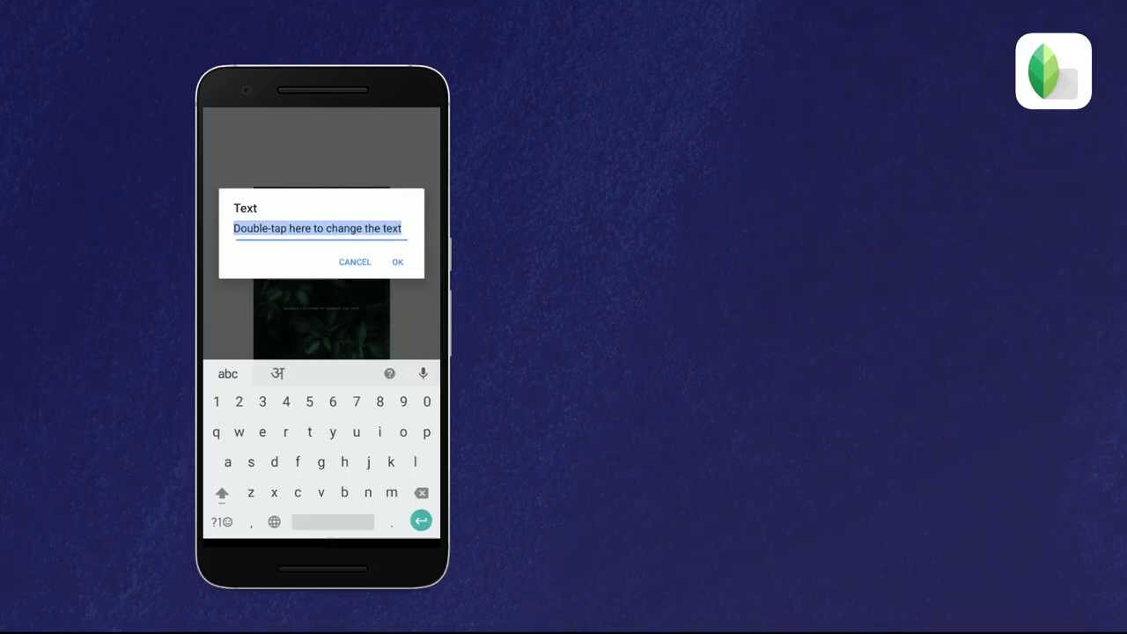
click(420, 492)
text(hi)
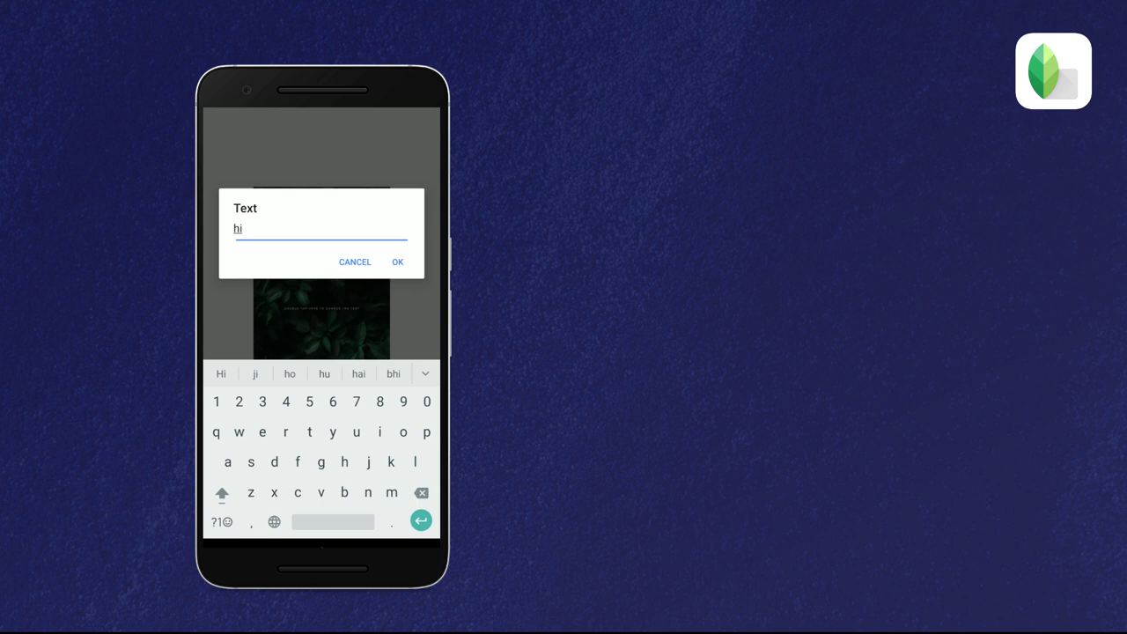
text(de)
key(Return)
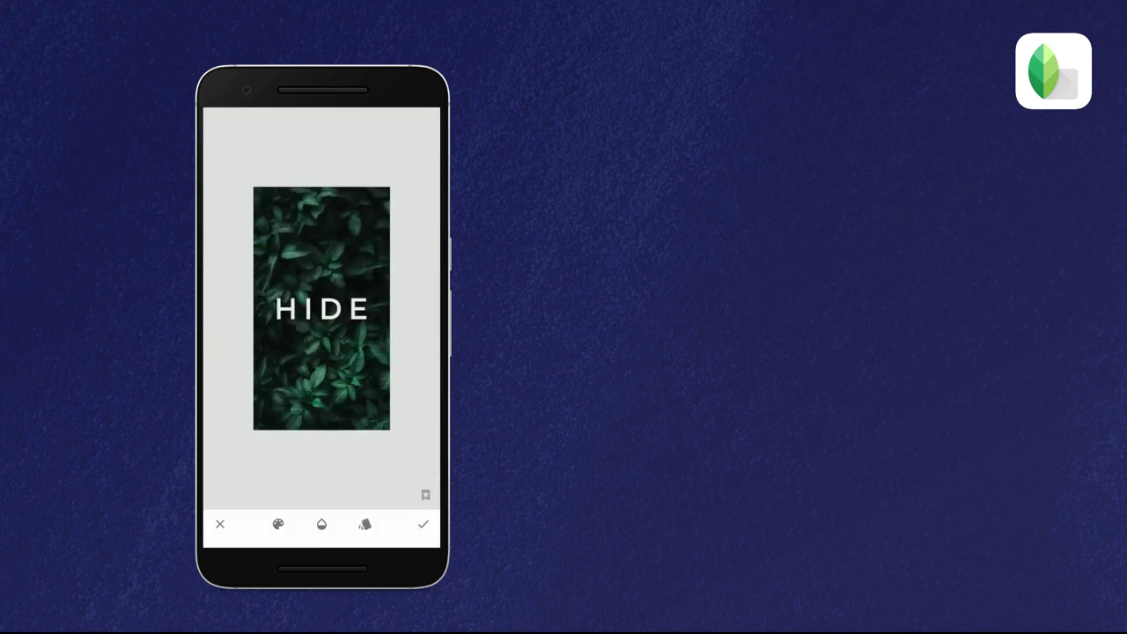
drag(368, 309, 373, 307)
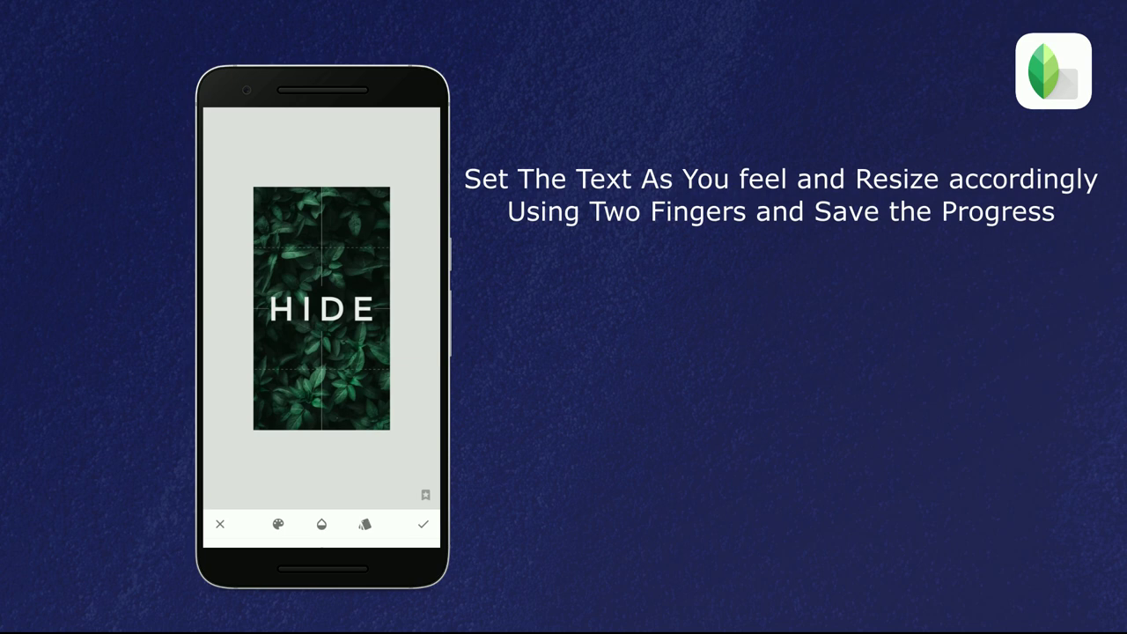
click(423, 524)
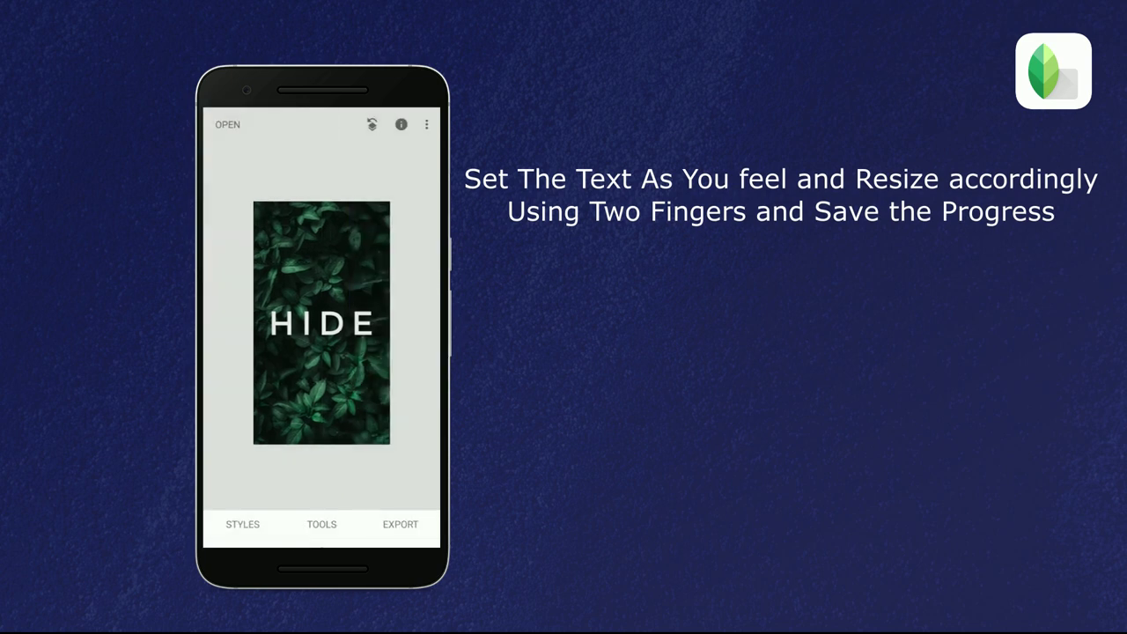
Step: Open the Text edit from the photo's edit history for masking with the brush
click(373, 124)
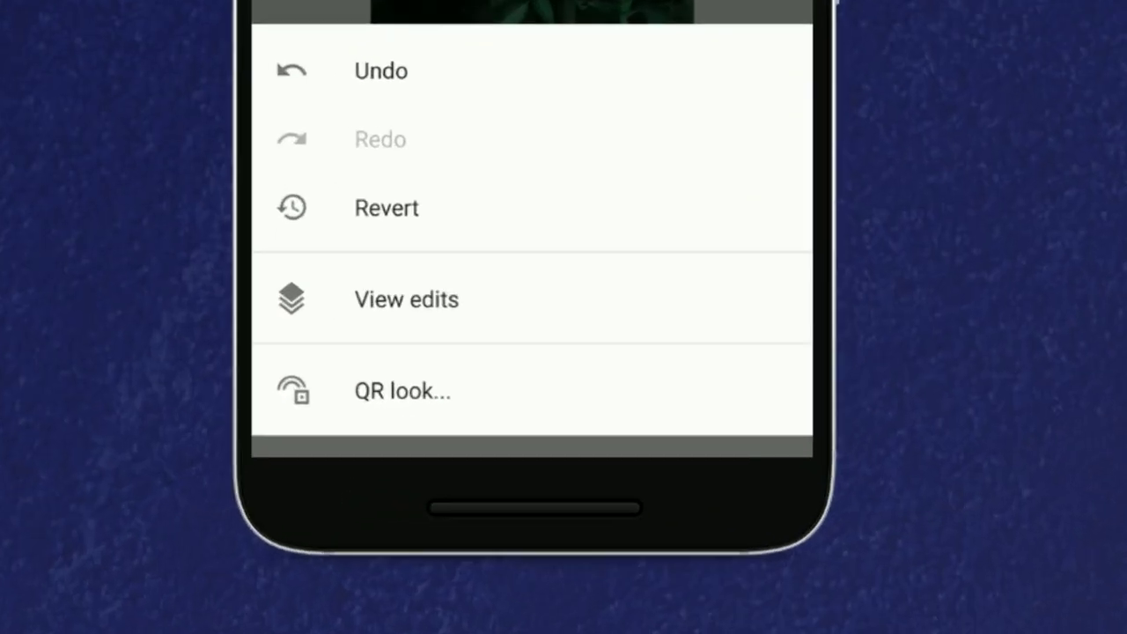
click(269, 481)
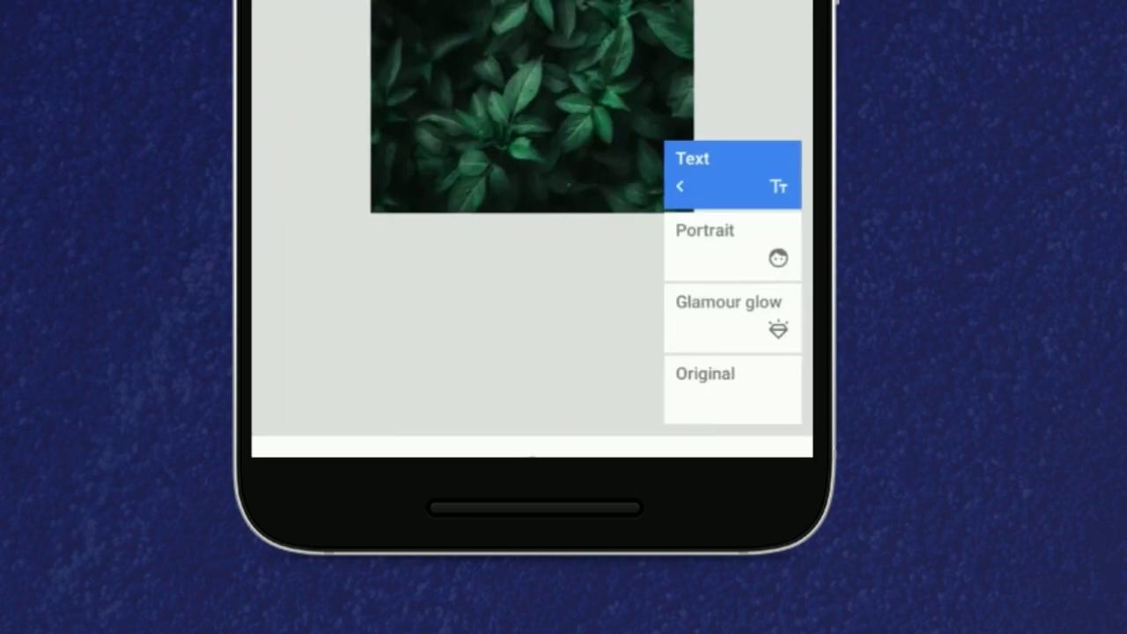
click(732, 173)
click(556, 174)
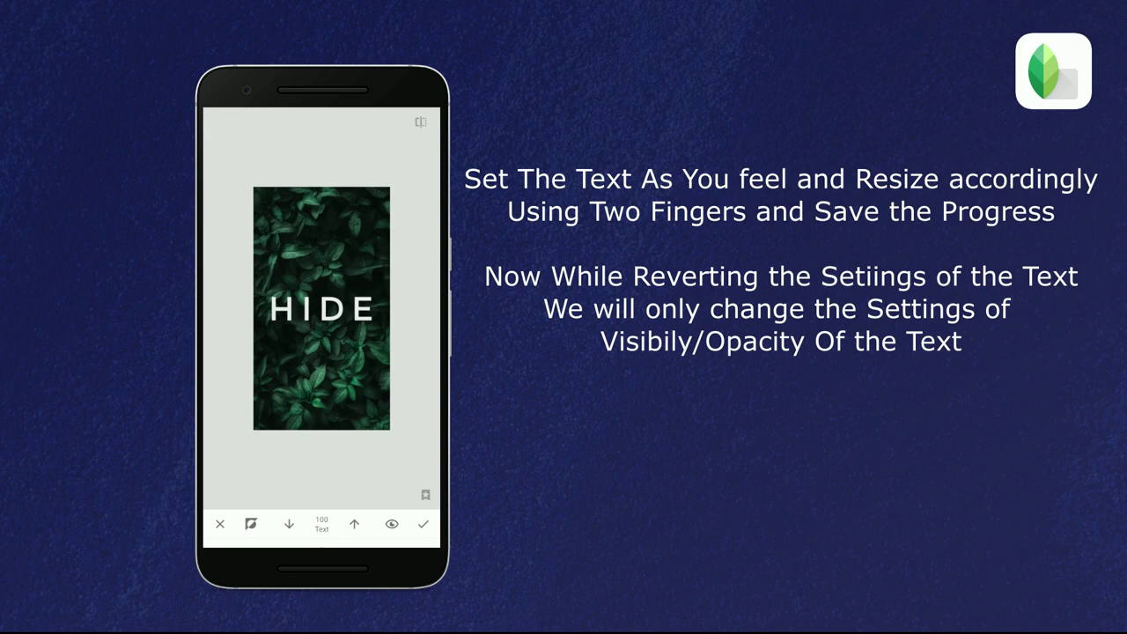
Step: Set the Text brush opacity to 0 and brush away parts of the HIDE letters where the leaves should overlap them
scroll(321, 308, up, 5)
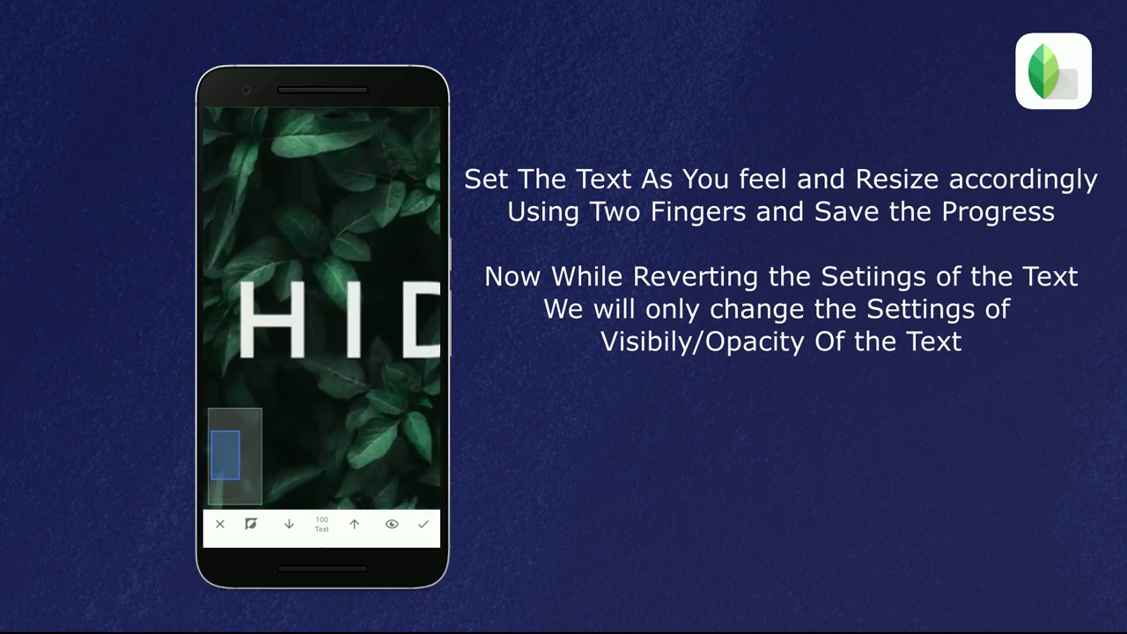
click(289, 524)
click(289, 524)
click(289, 524)
click(289, 524)
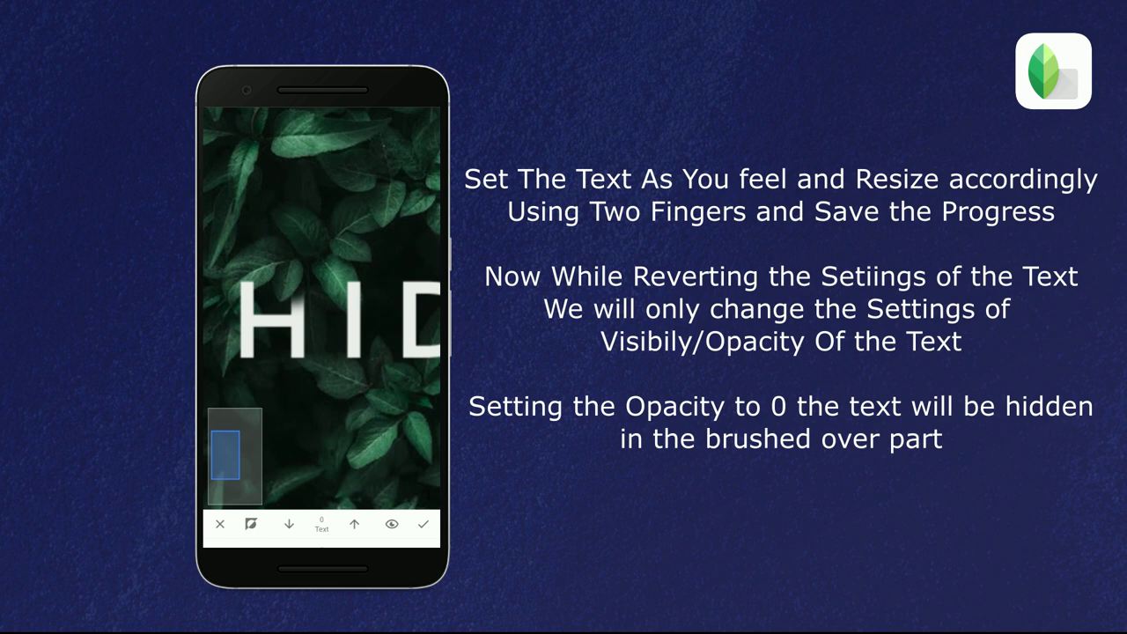
scroll(321, 308, down, 2)
scroll(321, 308, up, 2)
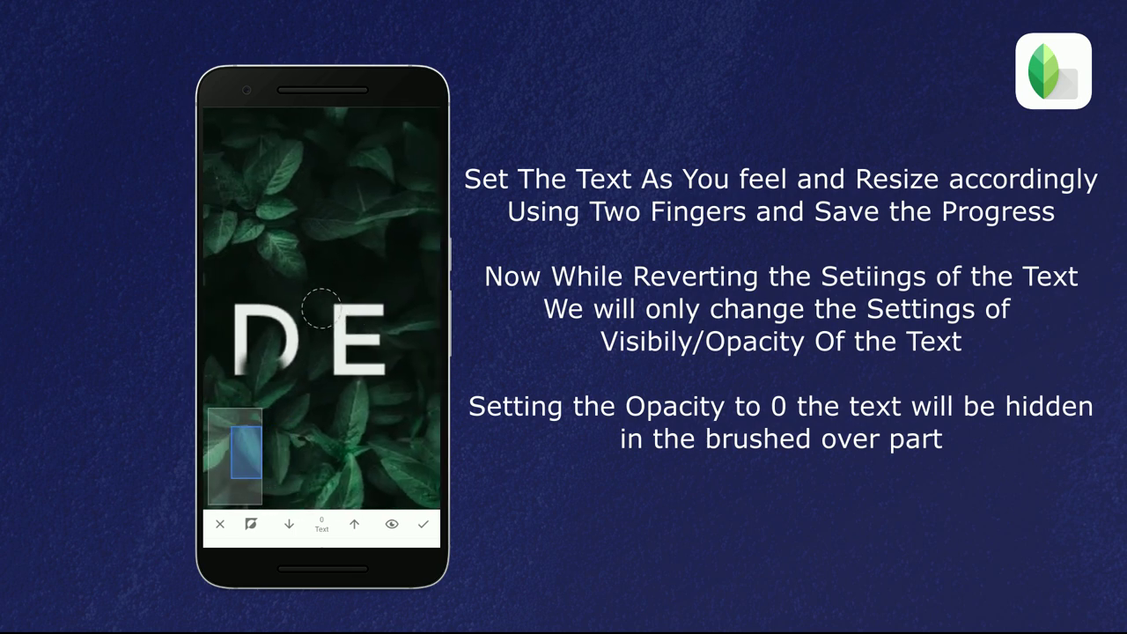
scroll(322, 309, up, 3)
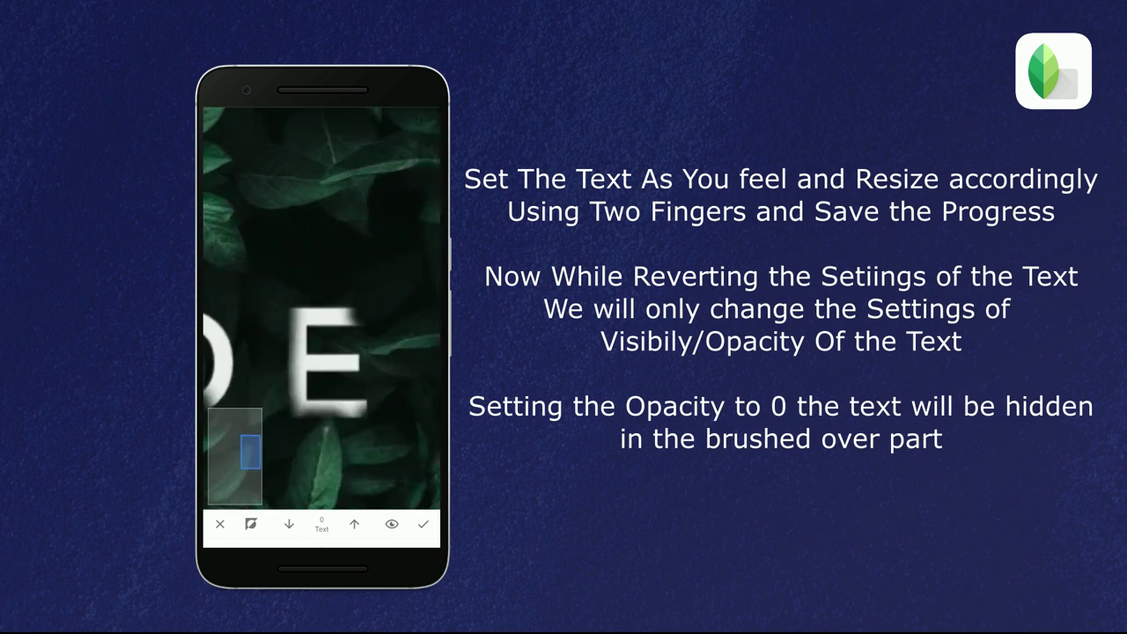
scroll(322, 308, down, 3)
scroll(322, 308, up, 1)
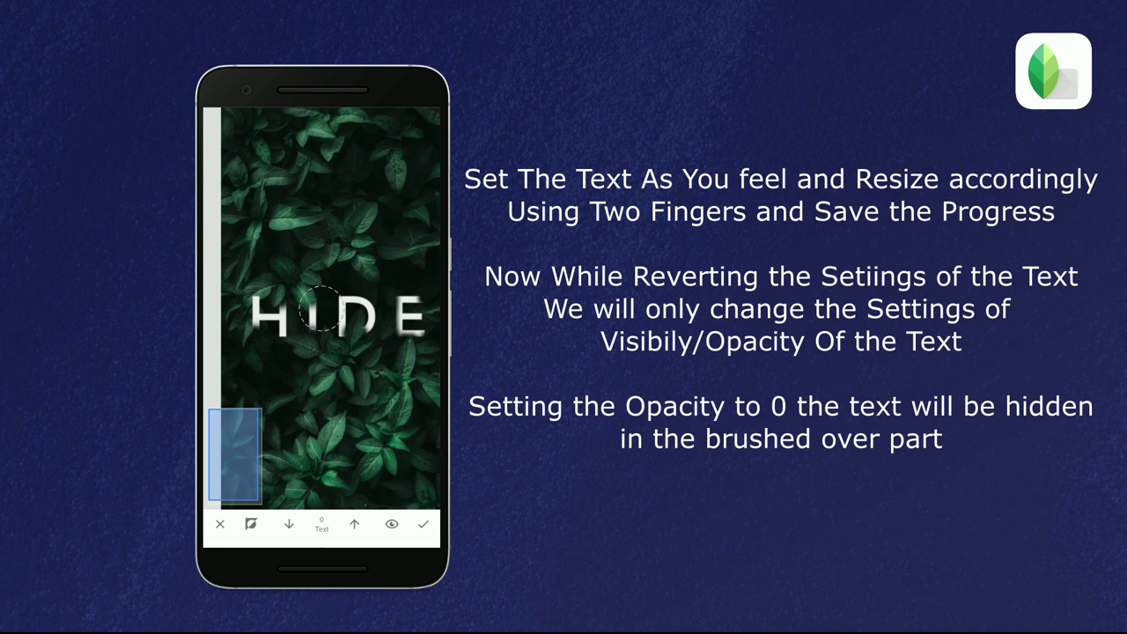
Step: Set the Text brush opacity to 100 and restore the over-erased lower parts of the letter D around the leaf
click(354, 524)
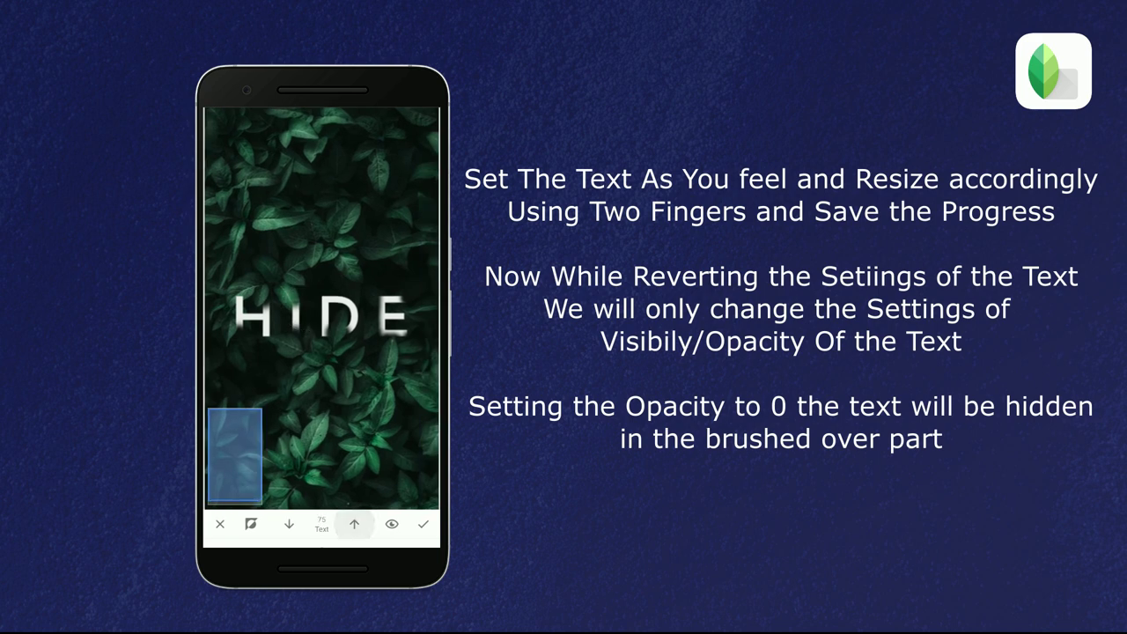
scroll(322, 308, up, 8)
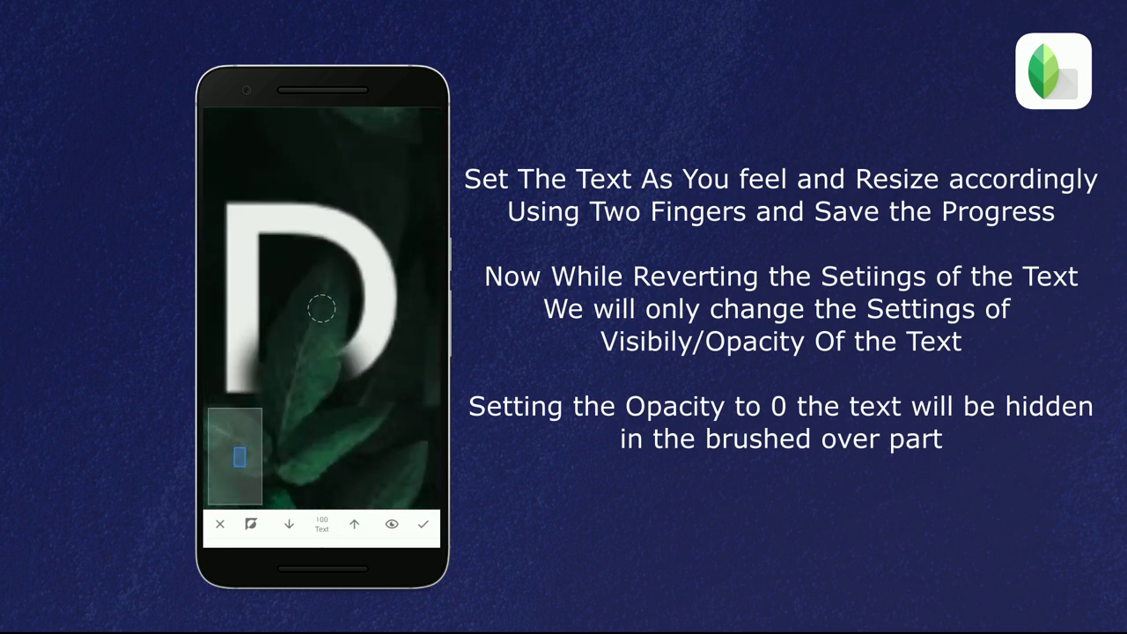
drag(321, 308, 310, 299)
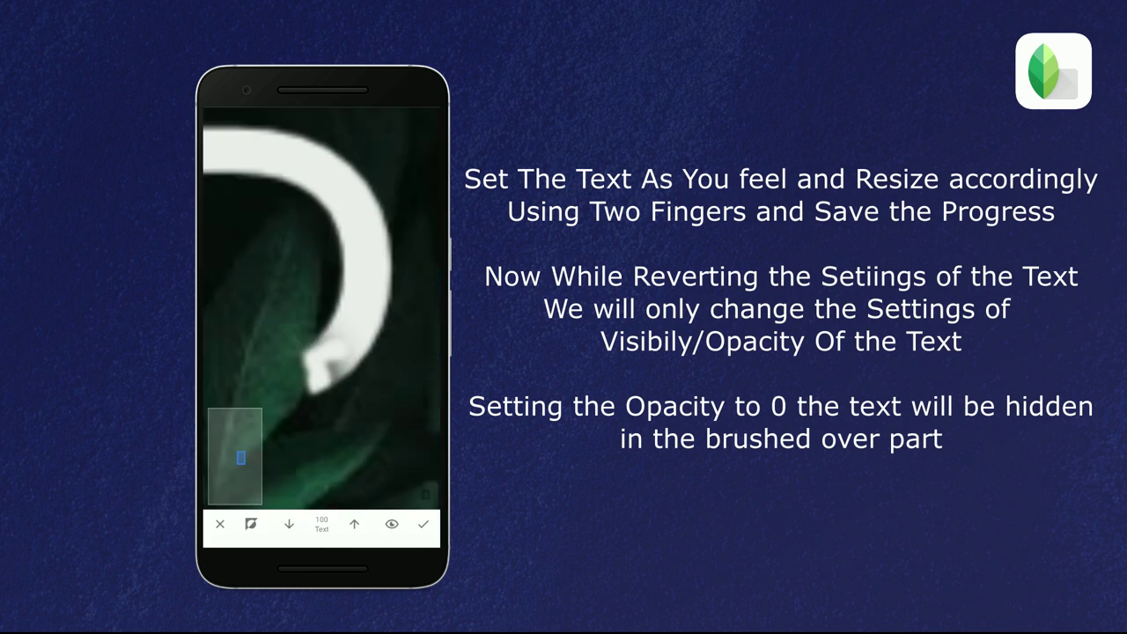
scroll(322, 308, down, 3)
scroll(321, 308, up, 3)
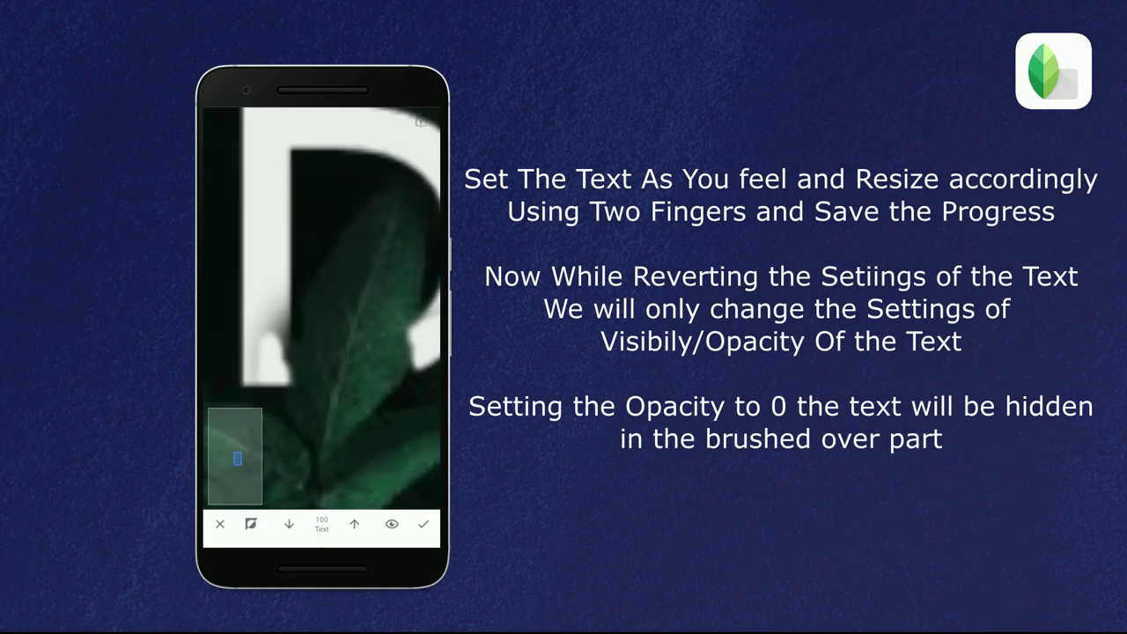
drag(321, 309, 211, 340)
scroll(322, 308, down, 3)
scroll(320, 308, down, 5)
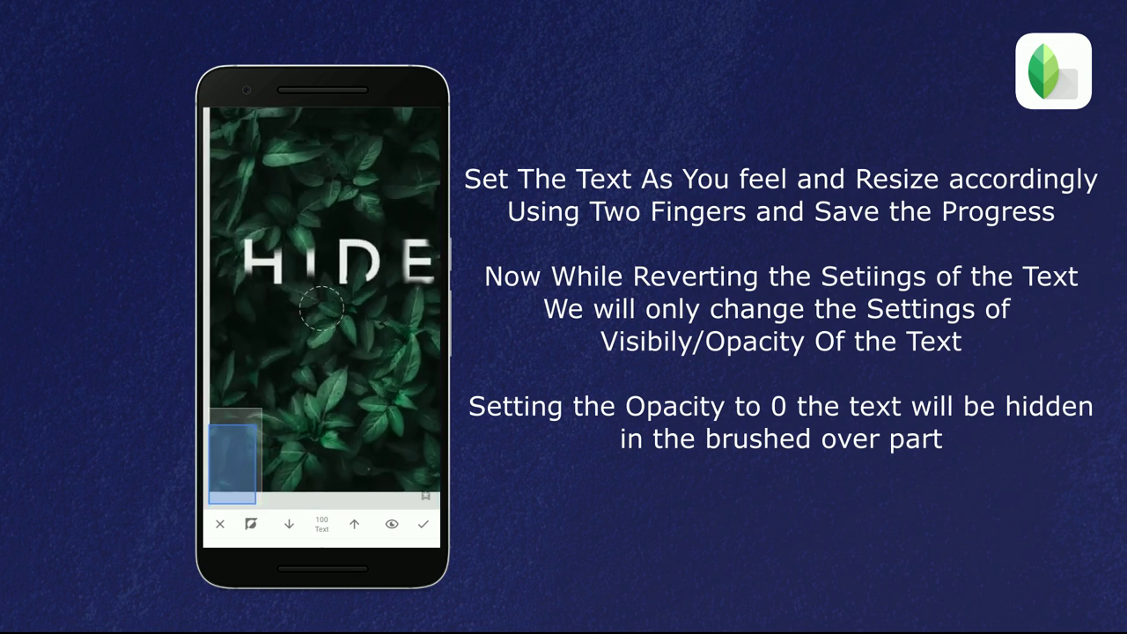
scroll(322, 308, down, 3)
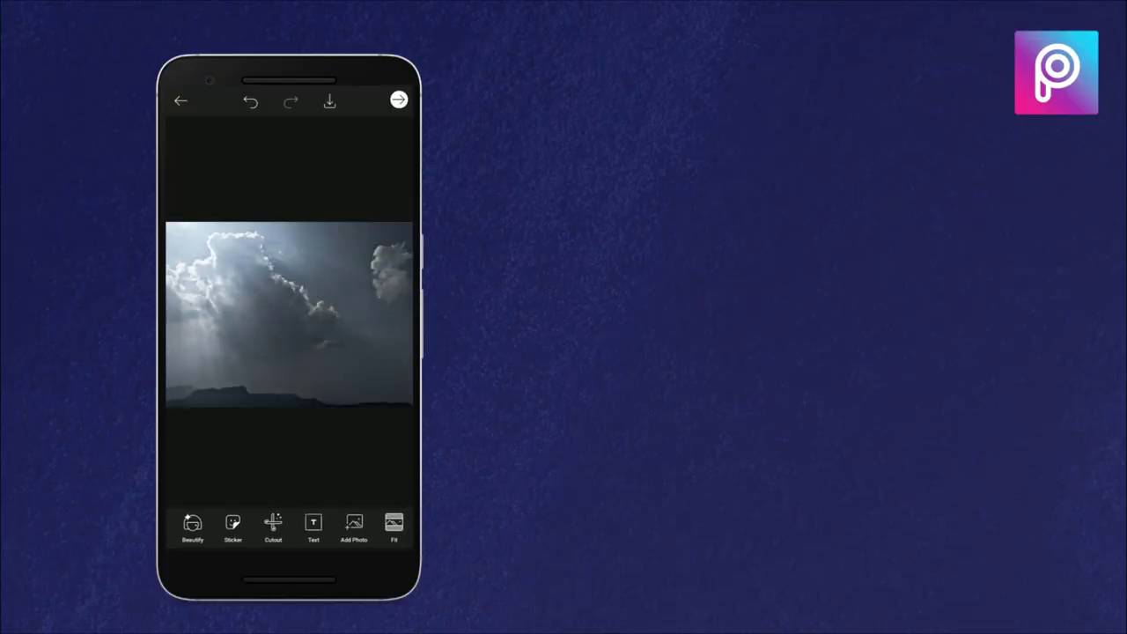
Step: Switch to PicsArt and open the Text tool for the cloudy sky photo
click(313, 526)
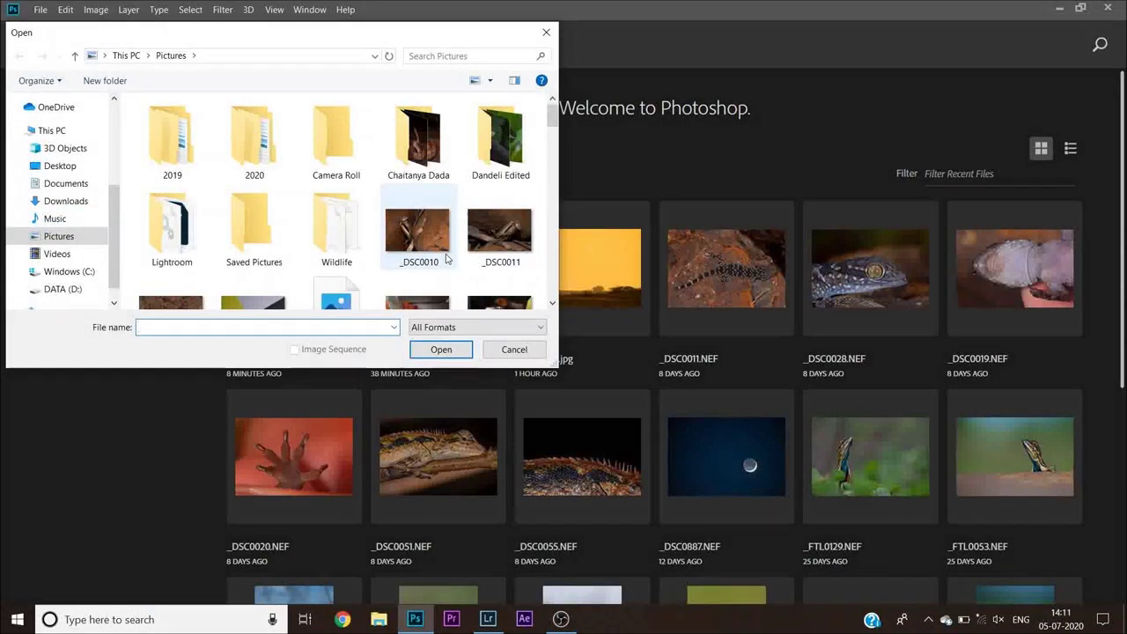
Step: Switch to Photoshop and open the image Moon 2.jpg
click(499, 141)
click(443, 350)
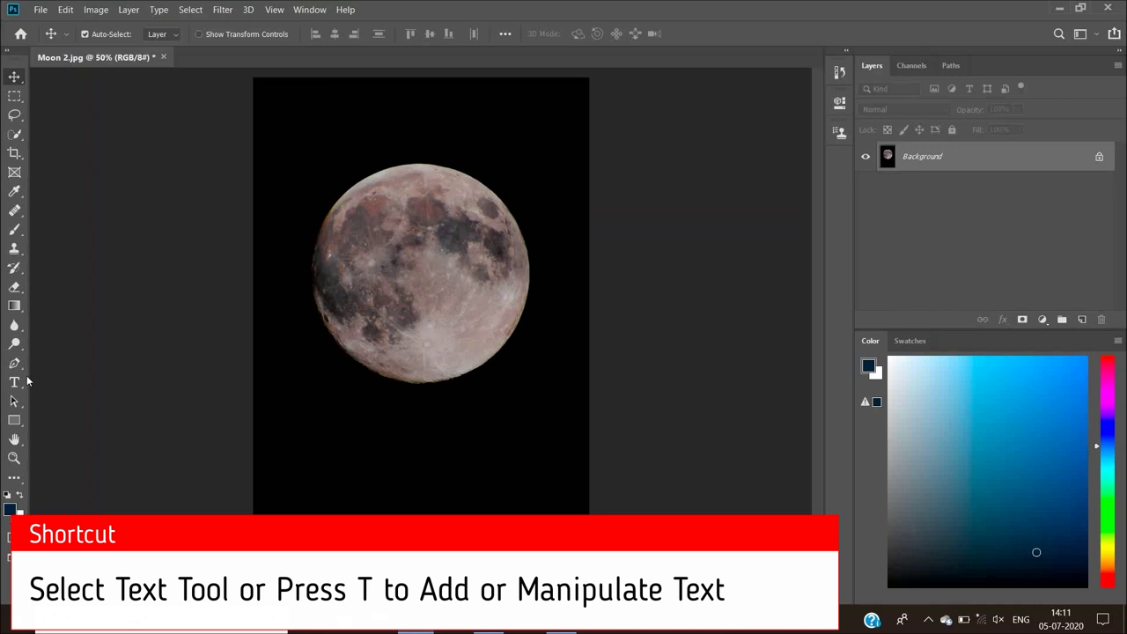
Step: Add the white text "MOON" in 300 pt Constantia Regular over the lower half of the moon
click(15, 382)
drag(350, 287, 492, 339)
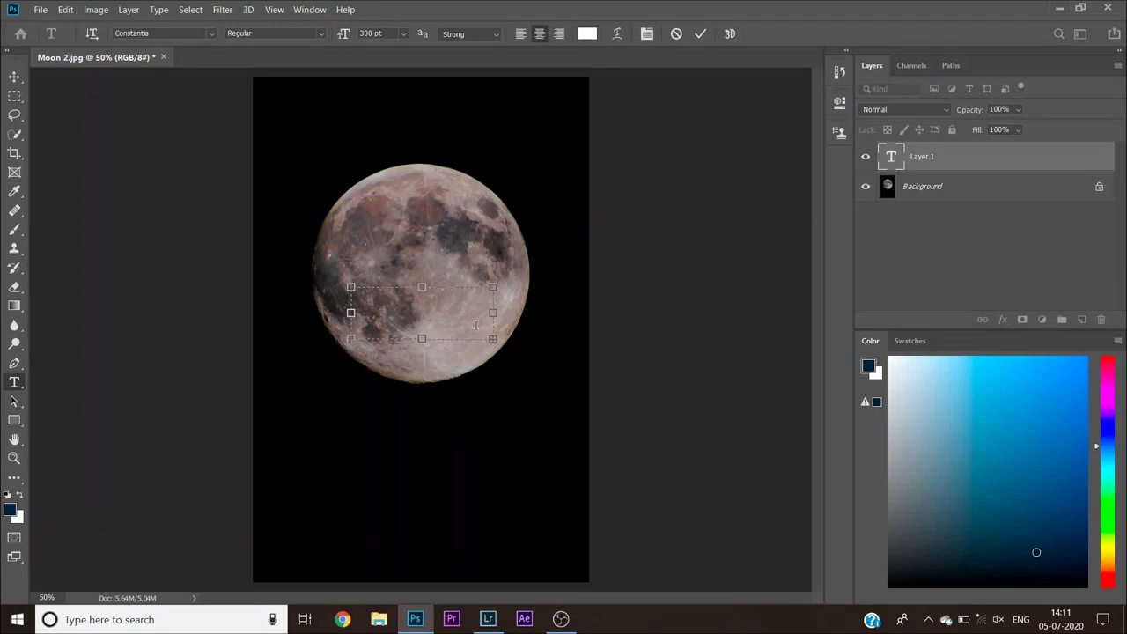
text(MOON)
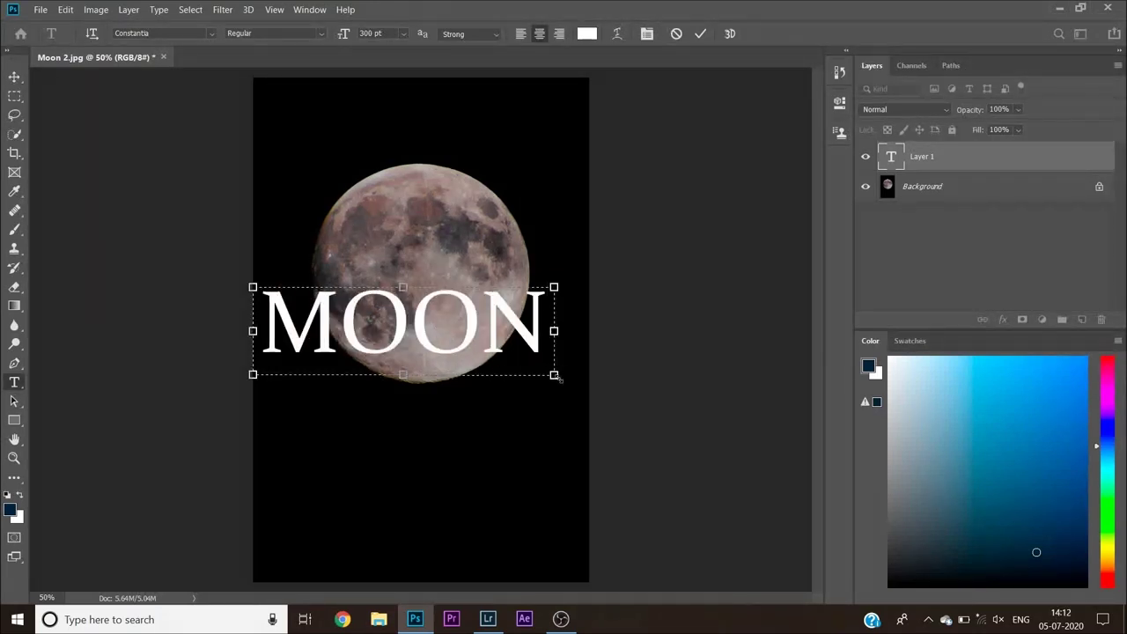
Step: Widen the MOON text box to the canvas width and move the text down over the moon's lower edge
drag(556, 376, 589, 394)
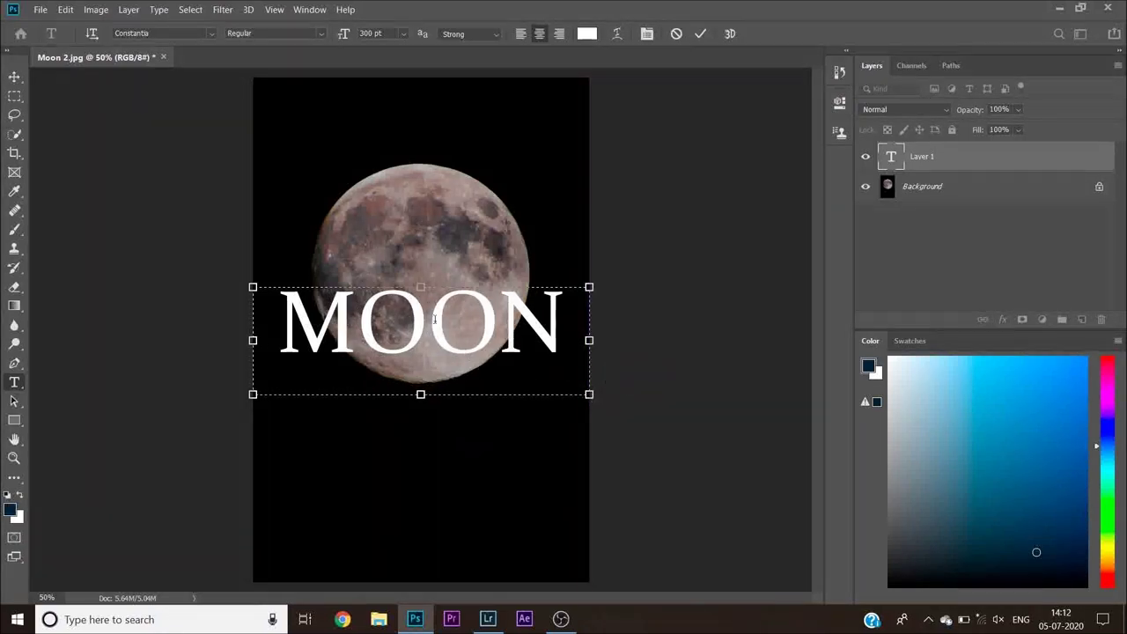
key(Escape)
key(v)
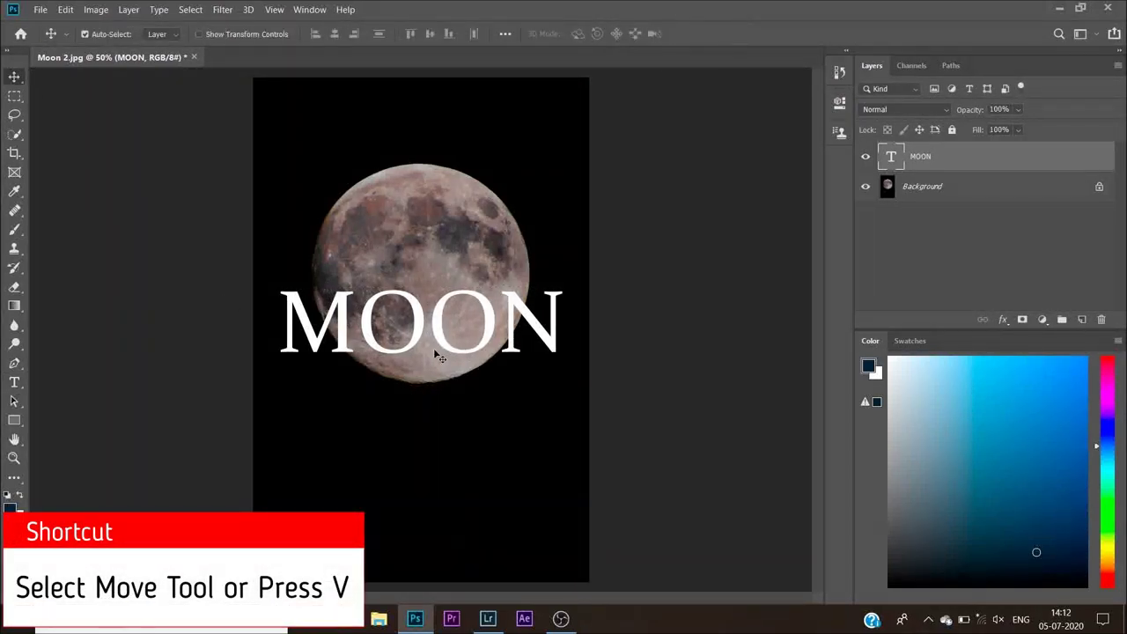
drag(435, 354, 437, 387)
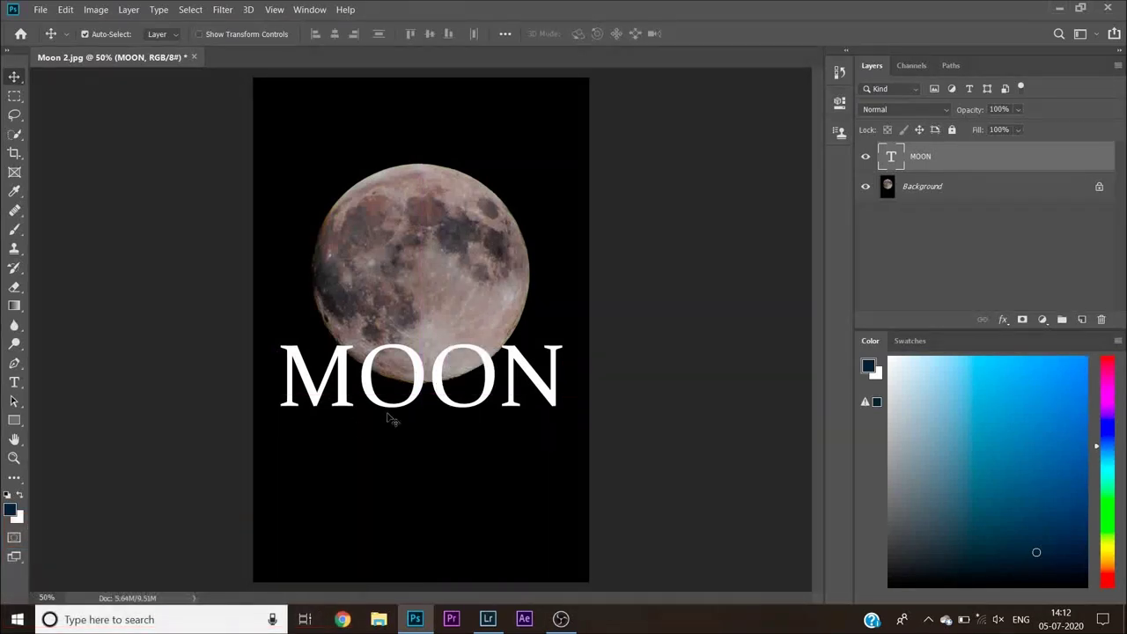
Step: Change the colour of the MOON text to grey 9b9b9b and commit the text edit
double_click(334, 379)
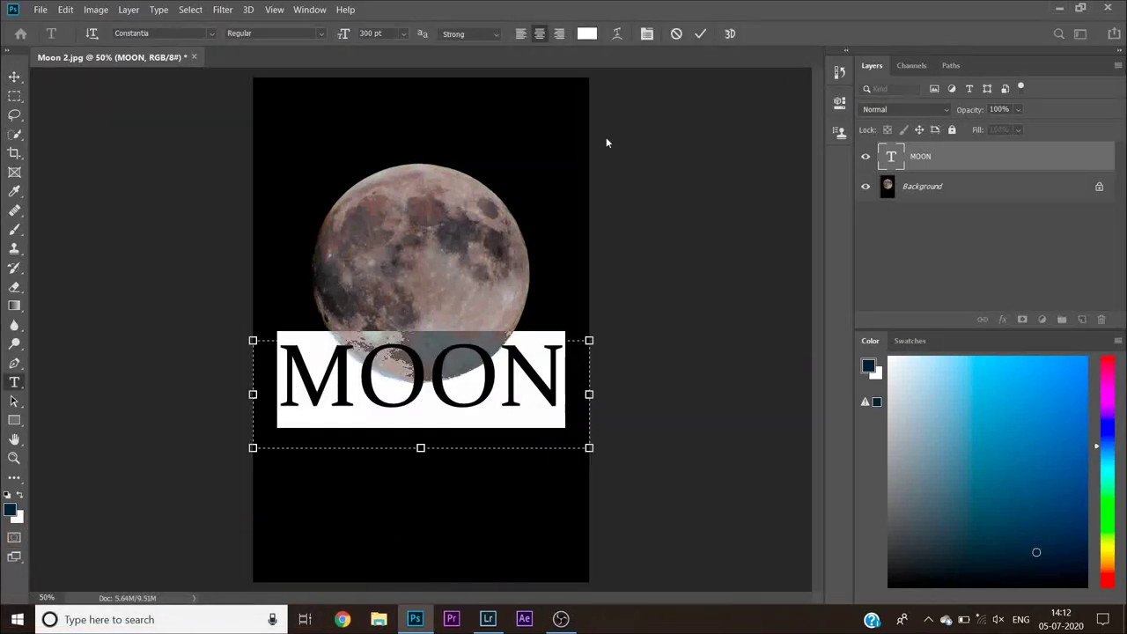
click(587, 35)
click(717, 406)
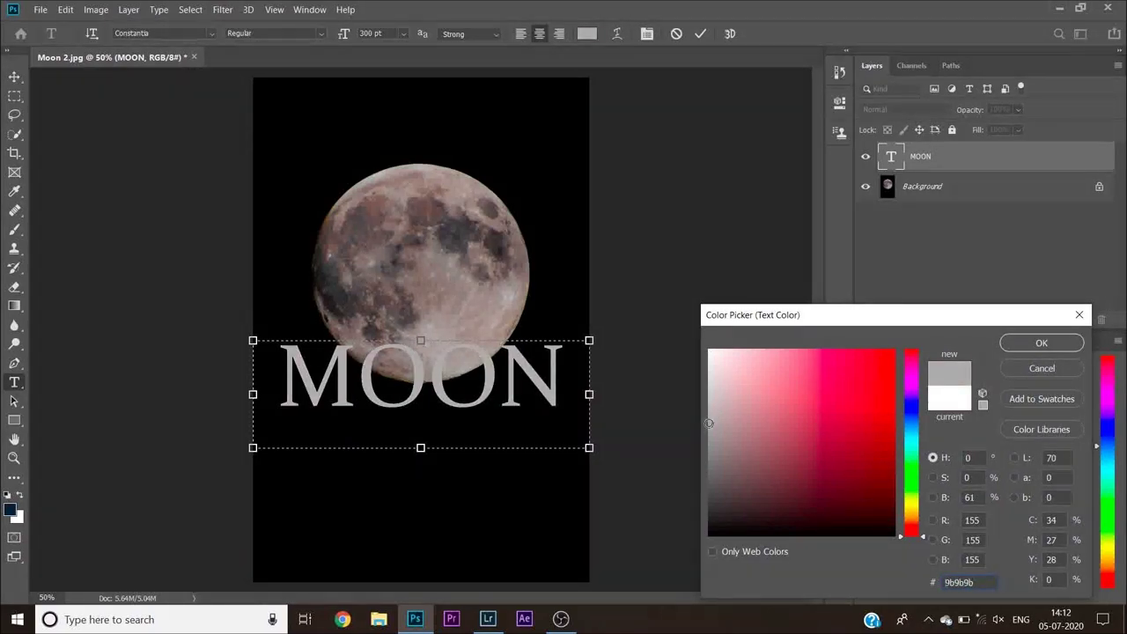
click(1014, 348)
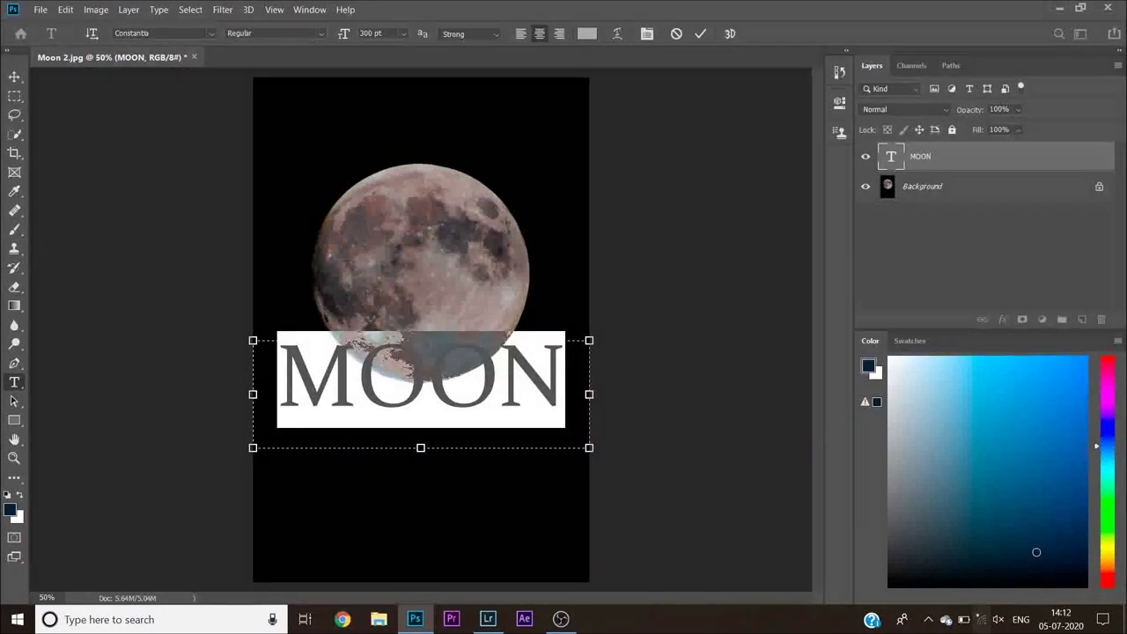
click(162, 358)
key(v)
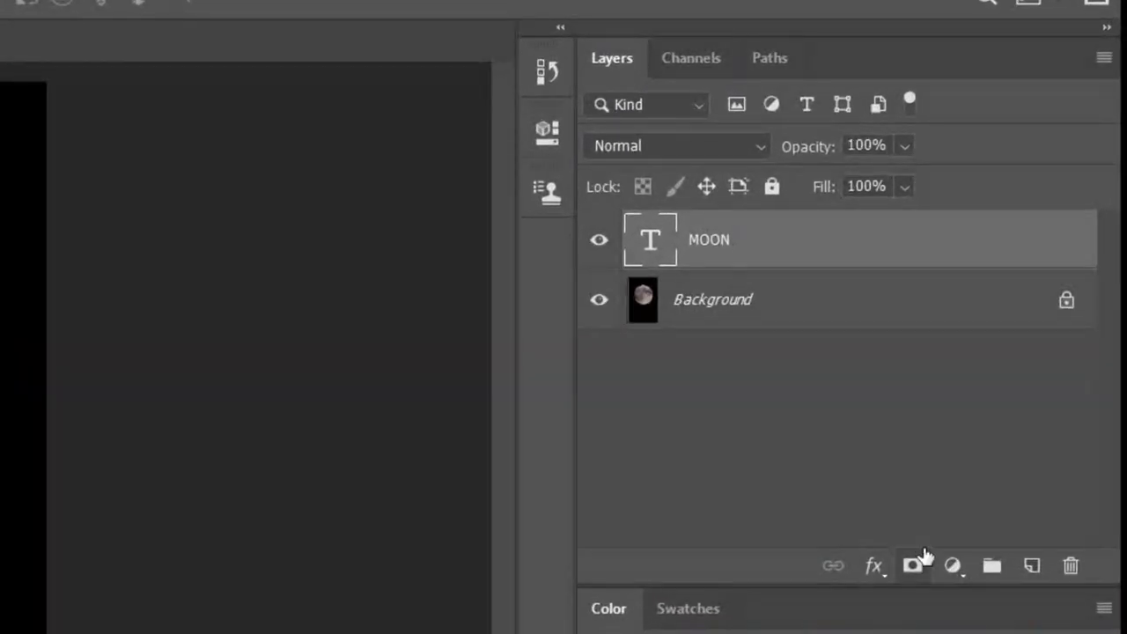
Step: Add a layer mask to the MOON text layer and select the Brush tool for painting around the first O
click(914, 564)
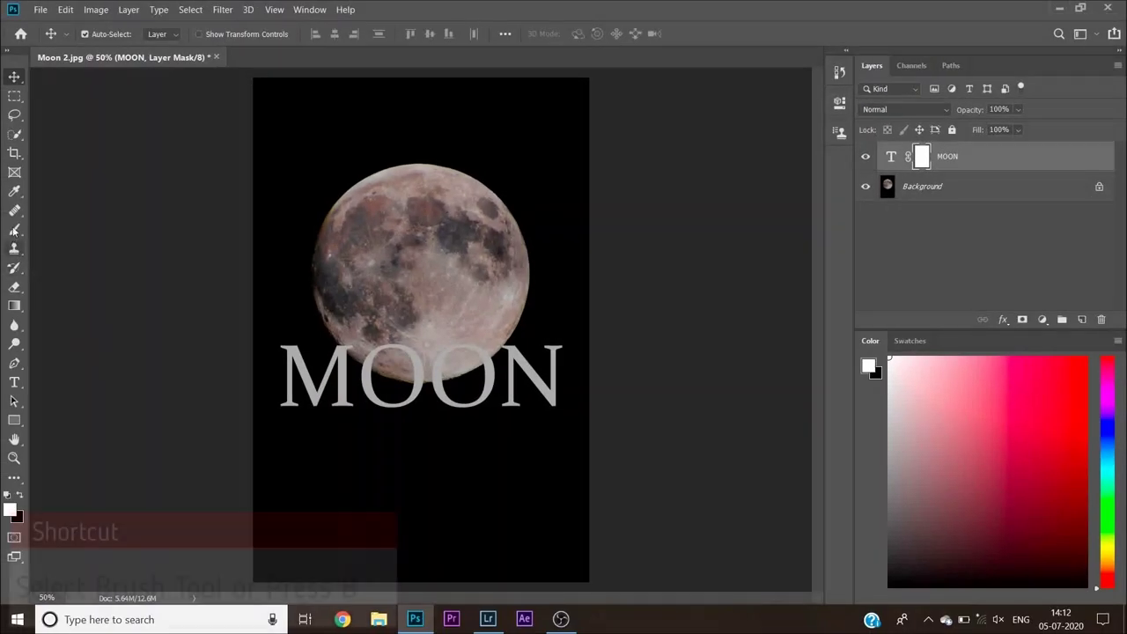
click(14, 230)
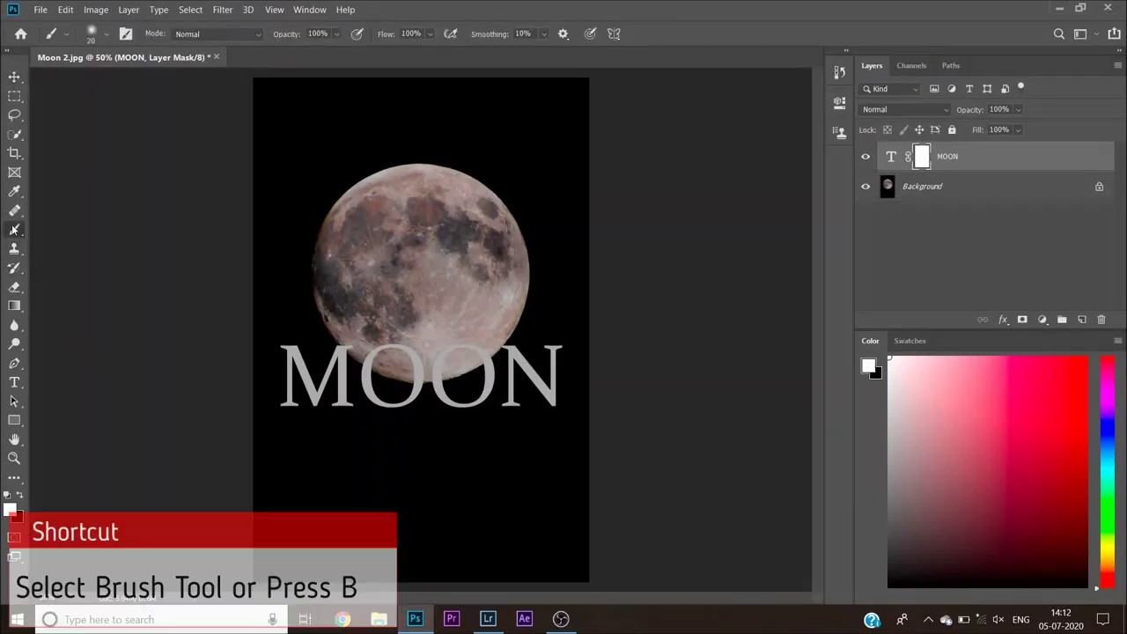
scroll(388, 351, up, 8)
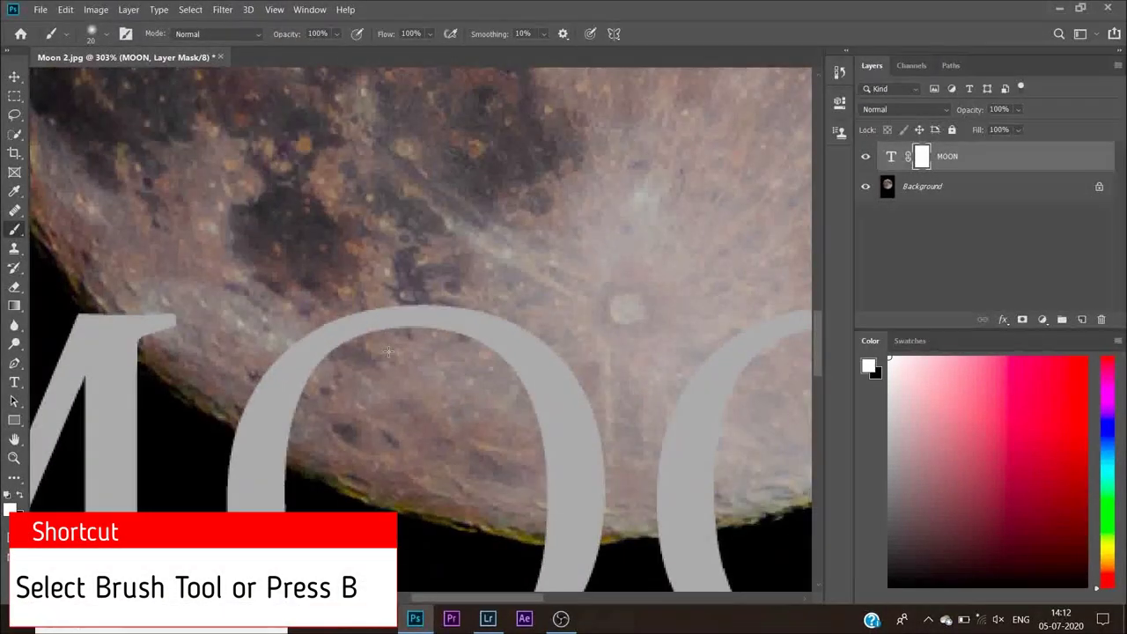
Step: Paint black on the MOON layer mask with the 20 px brush to hide the first O where it overlaps the moon
key(x)
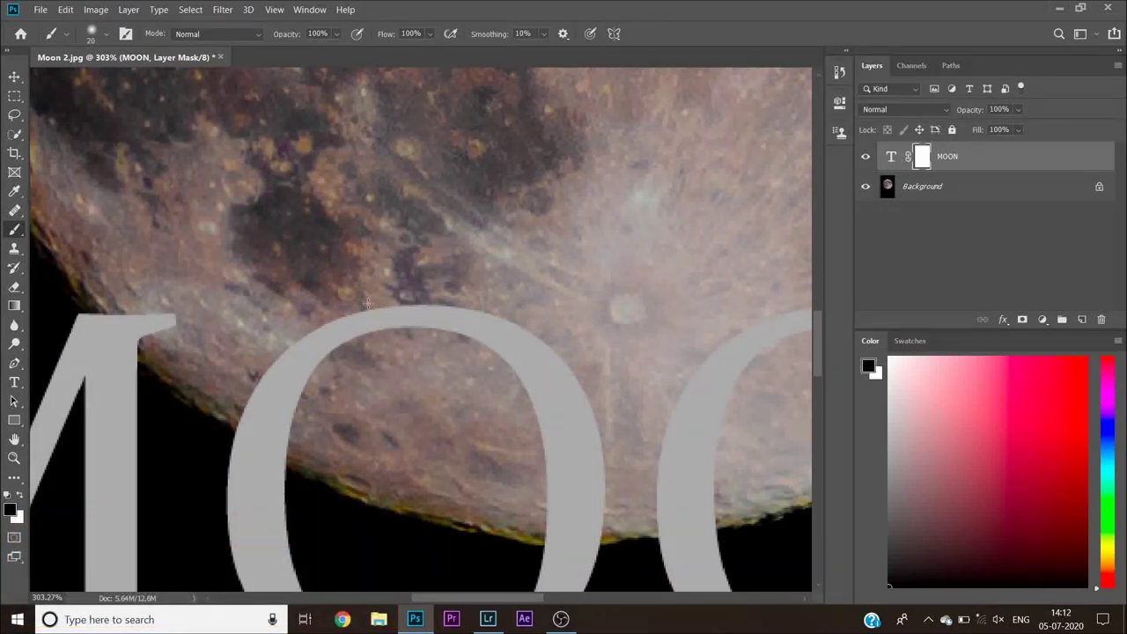
mouse_move(368, 303)
mouse_down()
mouse_move(384, 355)
mouse_move(333, 345)
mouse_move(343, 302)
mouse_move(241, 399)
mouse_move(303, 439)
mouse_up()
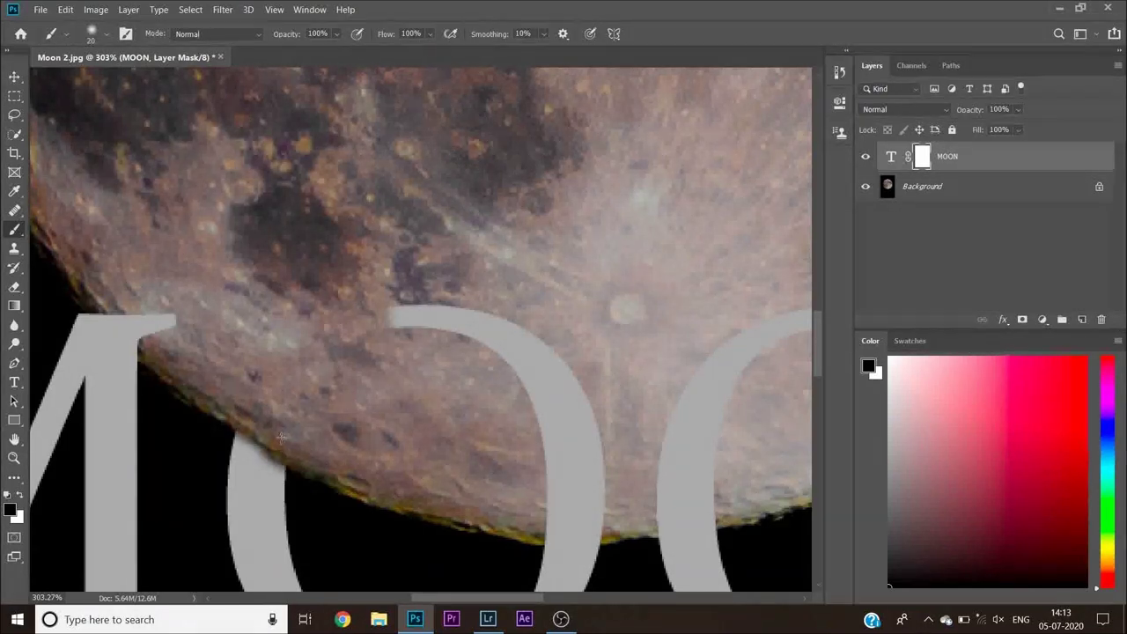
mouse_move(387, 313)
mouse_down()
mouse_move(542, 406)
mouse_move(528, 373)
mouse_move(573, 399)
mouse_move(567, 424)
mouse_move(582, 407)
mouse_move(538, 503)
mouse_move(615, 466)
mouse_move(535, 511)
mouse_move(610, 505)
mouse_move(563, 516)
mouse_move(590, 508)
mouse_up()
Step: Enlarge the brush to 35 px and mask out the parts of the second O, M and N that overlap the moon
key(])
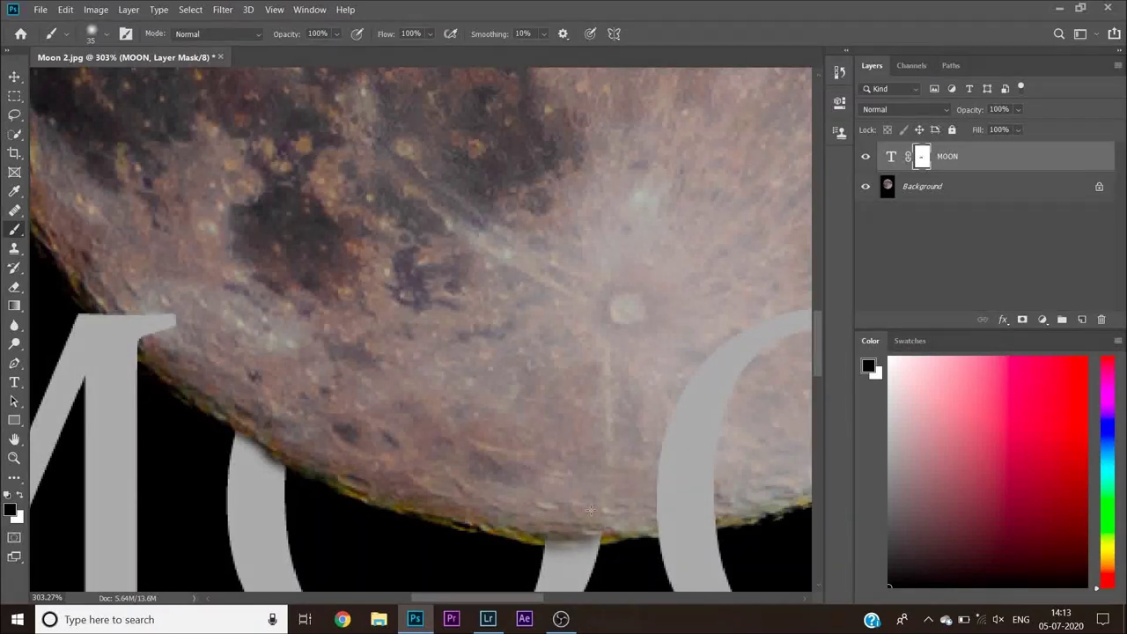
mouse_move(745, 358)
mouse_down()
mouse_move(676, 493)
mouse_move(669, 533)
mouse_move(728, 390)
mouse_up()
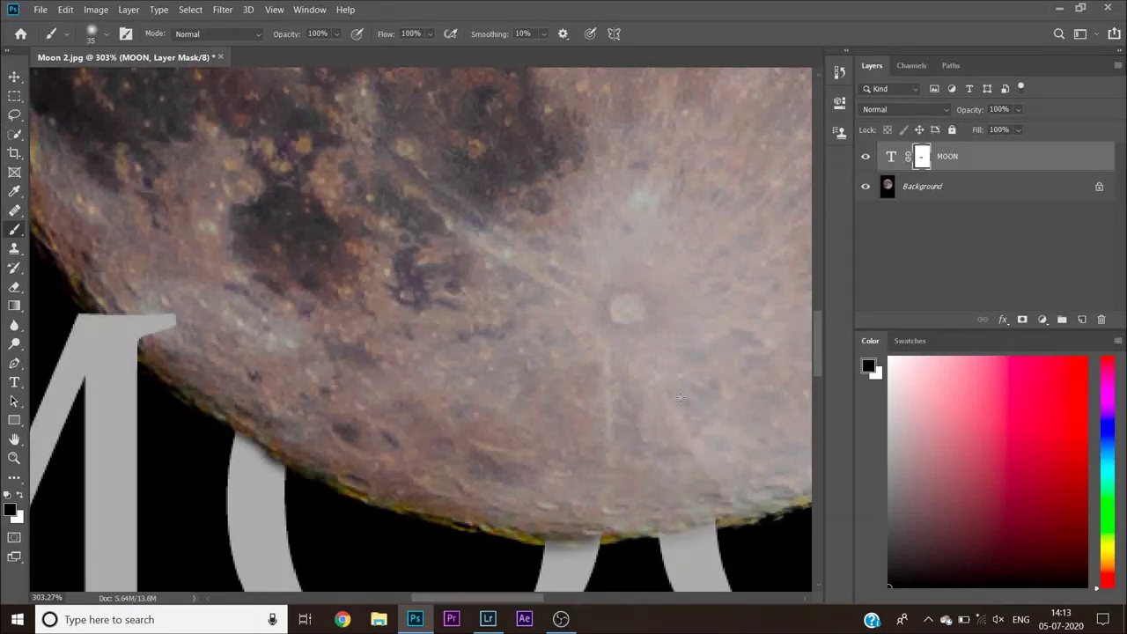
mouse_move(173, 318)
mouse_down()
mouse_move(124, 323)
mouse_move(165, 305)
mouse_up()
drag(556, 430, 387, 430)
drag(650, 432, 819, 410)
drag(462, 407, 530, 423)
mouse_move(645, 396)
mouse_down()
mouse_move(630, 436)
mouse_move(596, 463)
mouse_up()
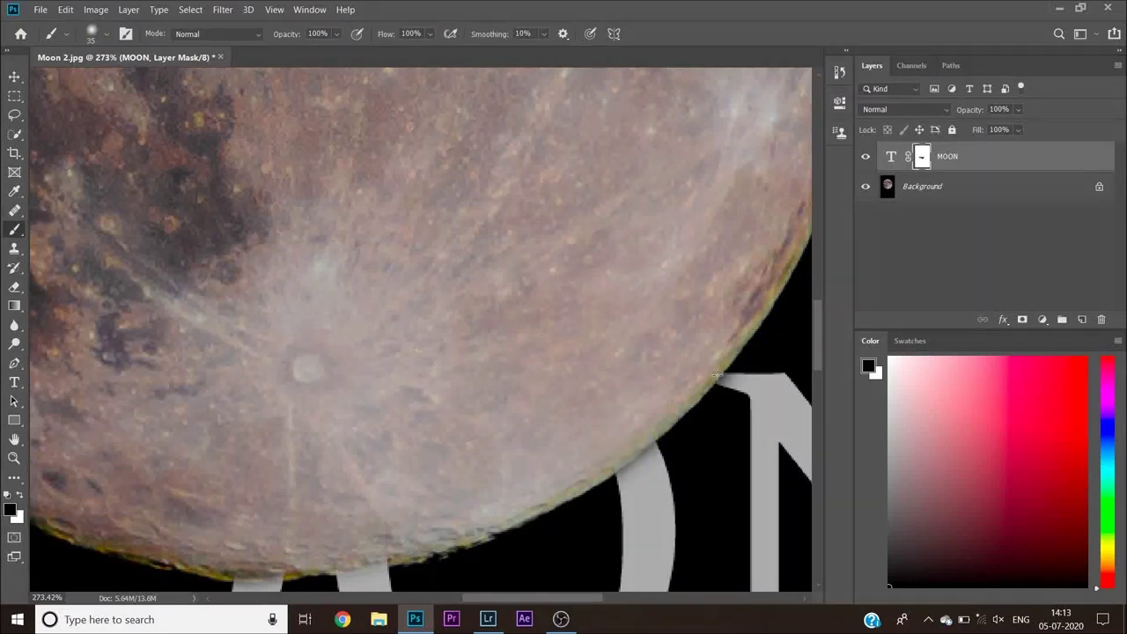
Step: Paint white on the mask to restore the over-erased edges of the M and first O along the moon's rim
scroll(718, 377, down, 5)
scroll(111, 453, up, 5)
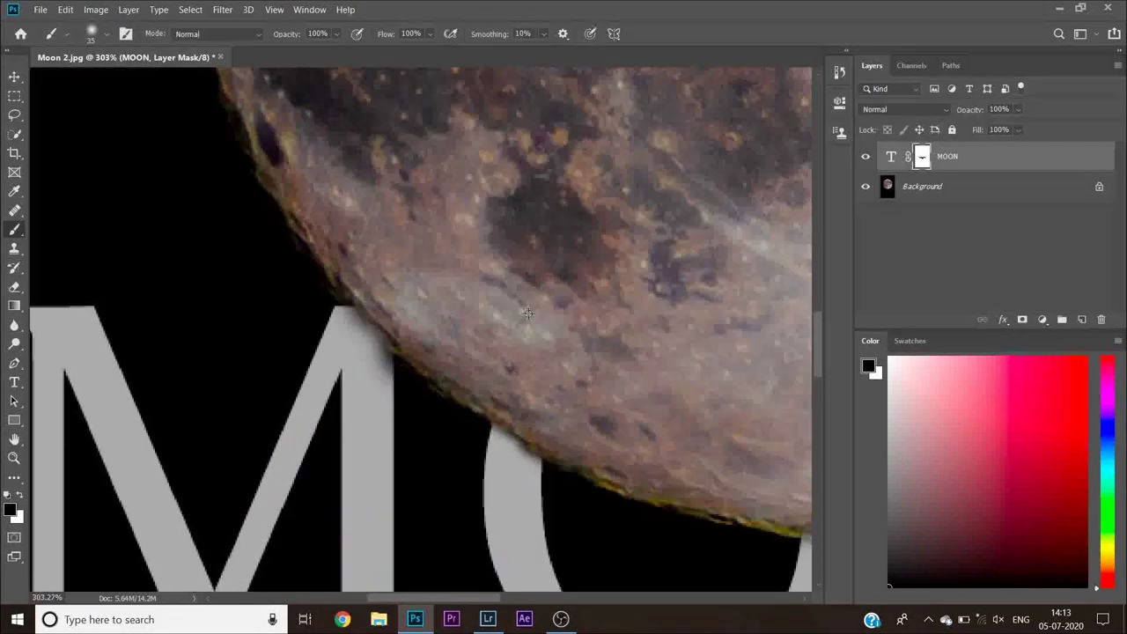
scroll(409, 350, up, 3)
drag(252, 286, 331, 351)
scroll(498, 506, down, 4)
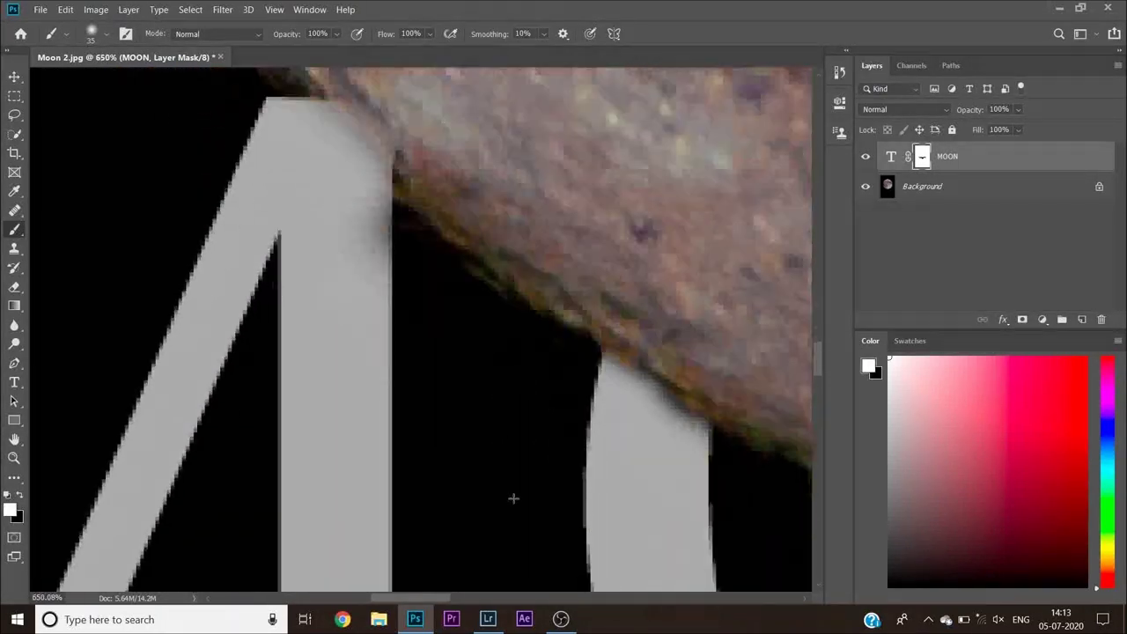
mouse_move(610, 343)
mouse_down()
mouse_move(661, 354)
mouse_move(656, 299)
mouse_up()
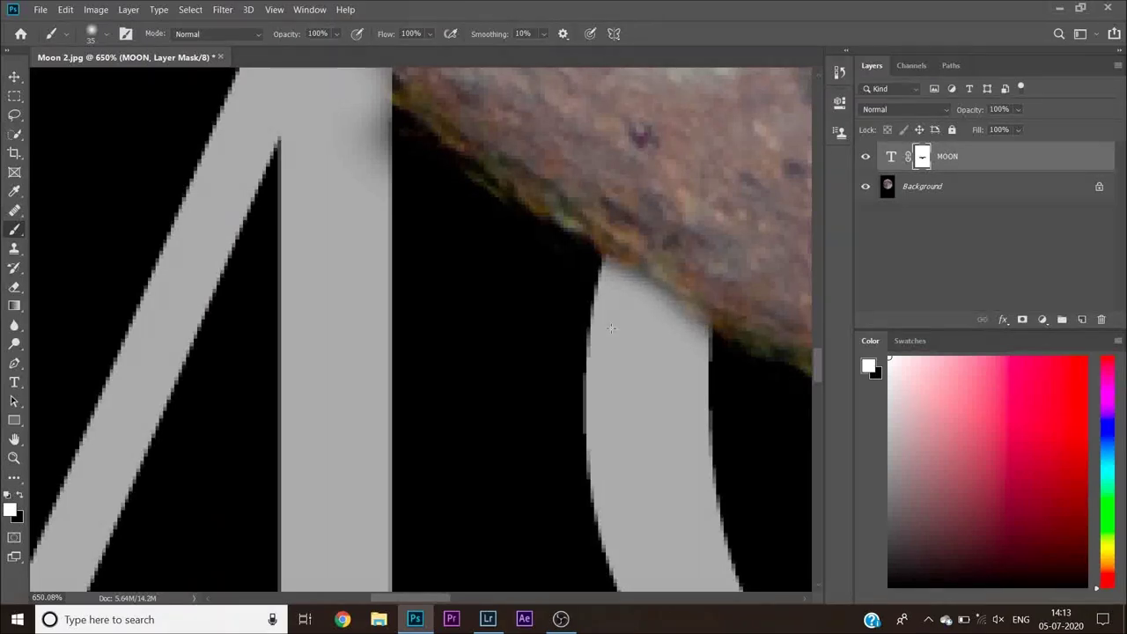
Step: Examine up close the mask edges of the second O and the N along the moon's rim
scroll(680, 396, down, 8)
scroll(470, 423, up, 10)
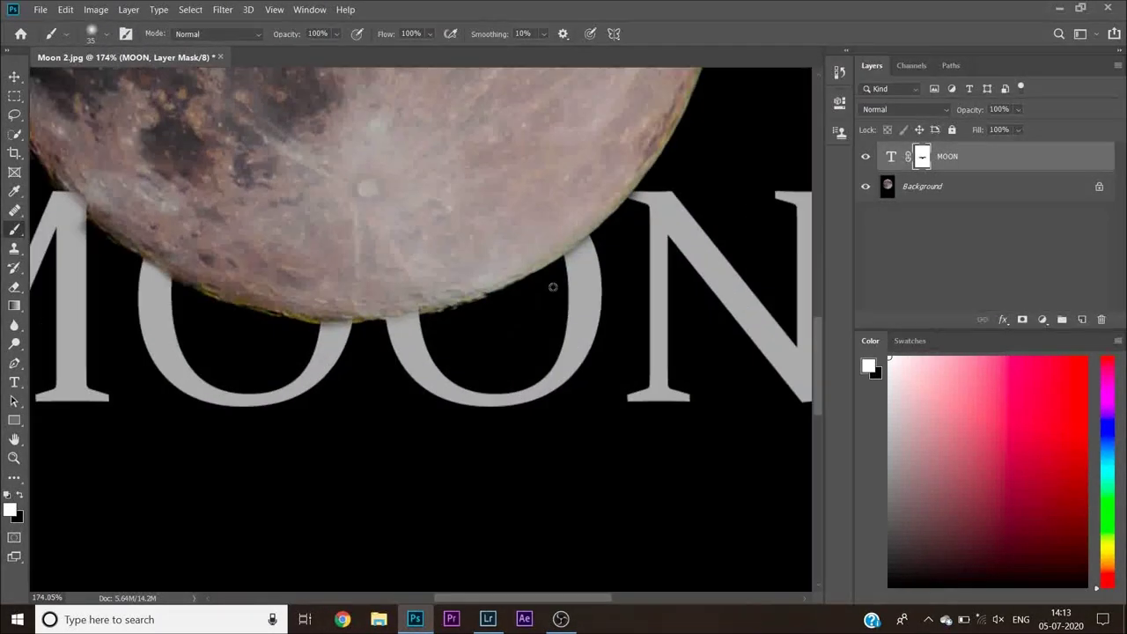
scroll(544, 340, down, 3)
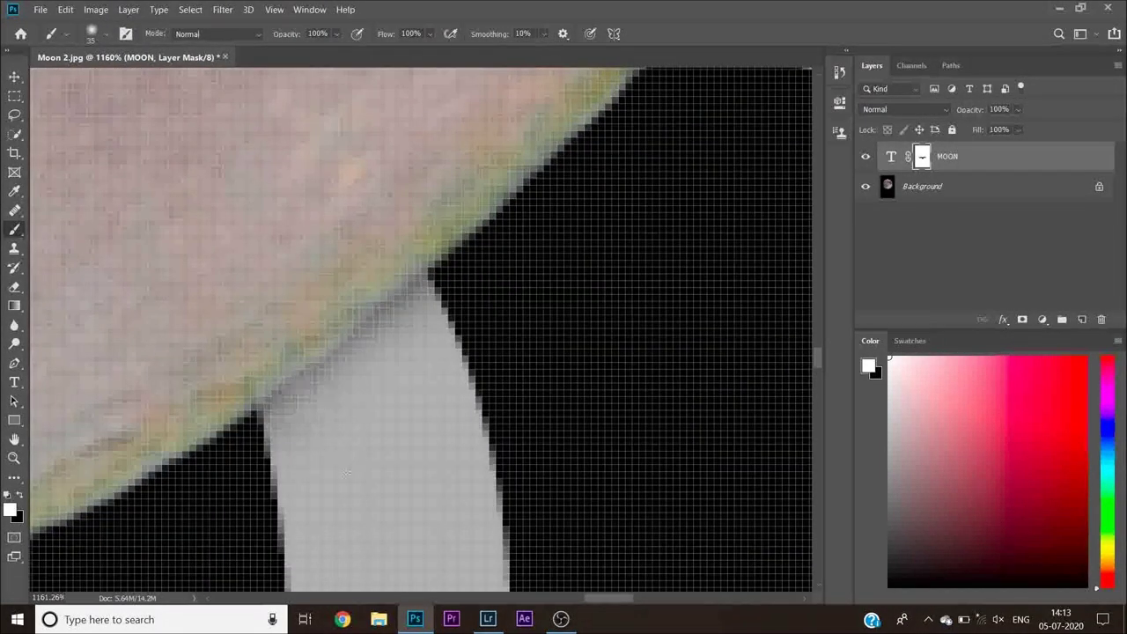
scroll(549, 416, down, 3)
scroll(550, 416, down, 3)
scroll(692, 380, up, 5)
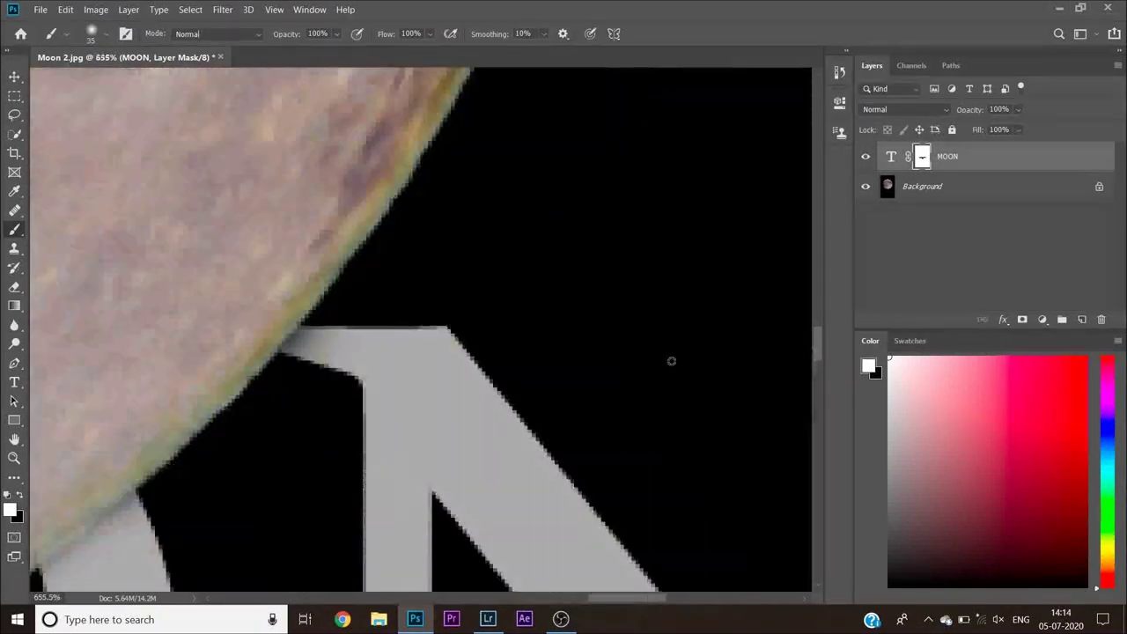
scroll(355, 404, down, 5)
scroll(131, 362, up, 7)
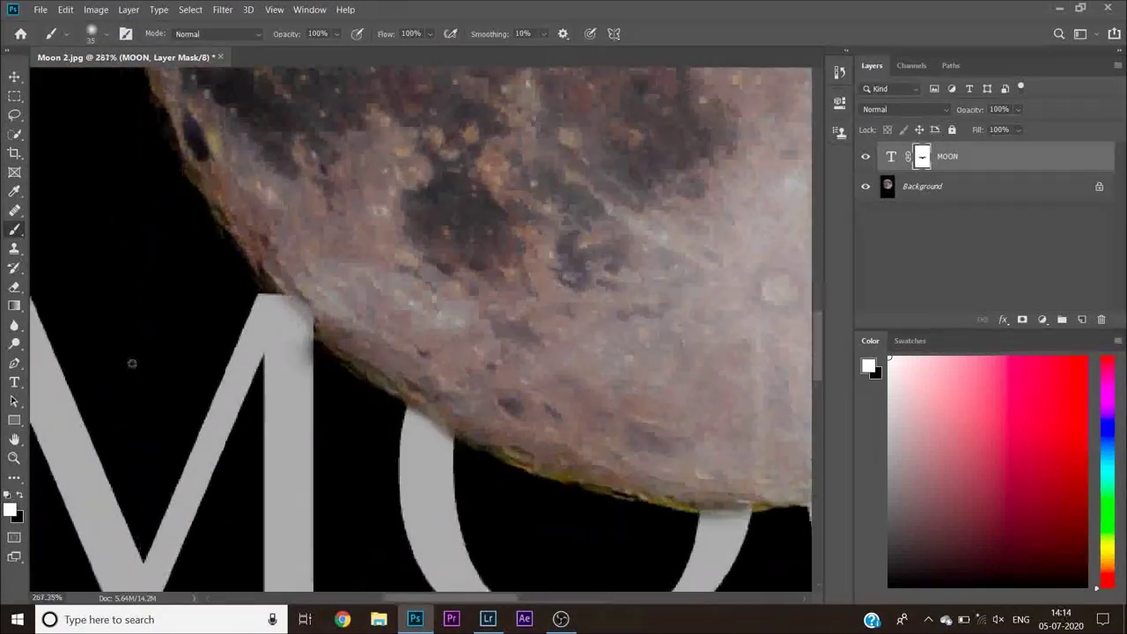
Step: Restore the M's upper corner in white, then hide its overlap with the moon using a 20 px black brush
drag(439, 355, 476, 361)
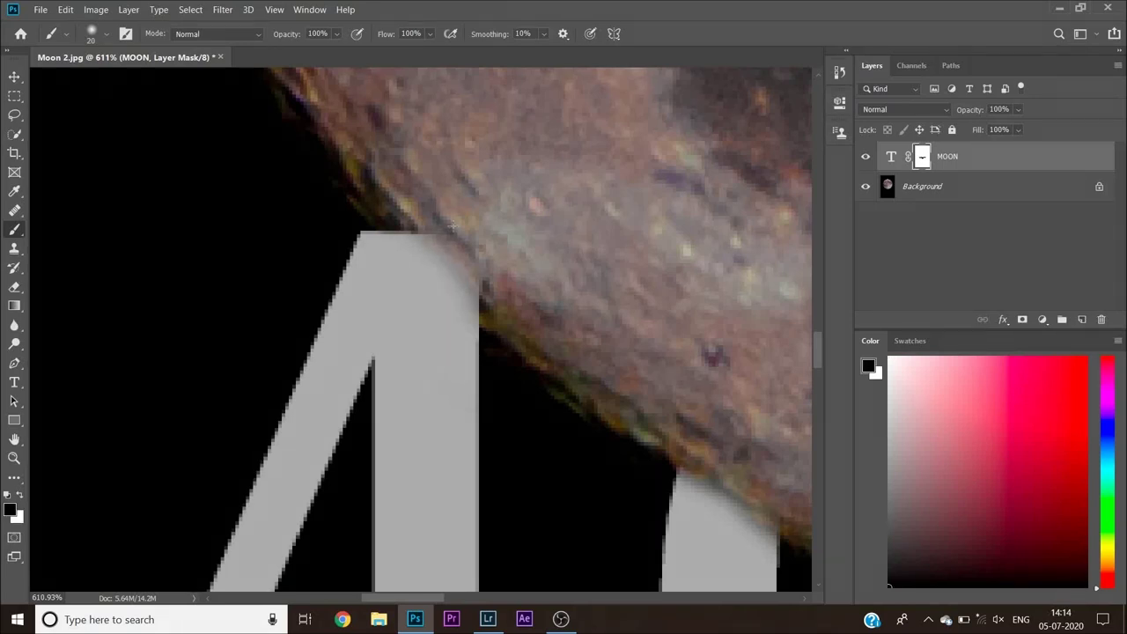
mouse_move(450, 227)
mouse_down()
mouse_move(502, 276)
mouse_move(407, 217)
mouse_move(515, 308)
mouse_move(425, 227)
mouse_move(510, 283)
mouse_up()
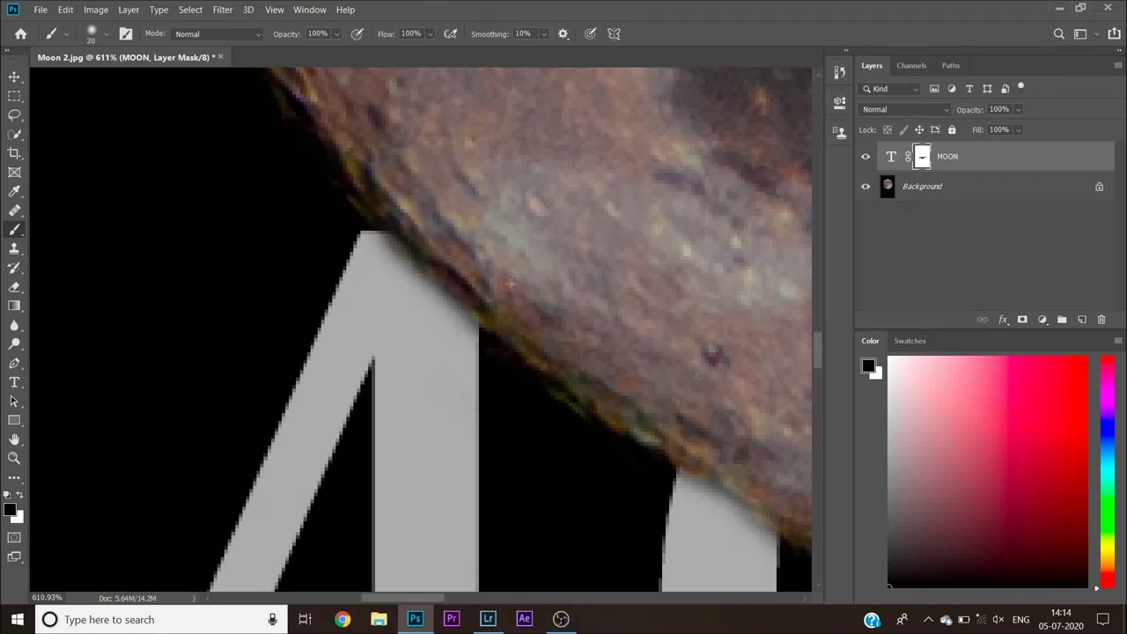
scroll(567, 422, down, 5)
scroll(567, 421, up, 5)
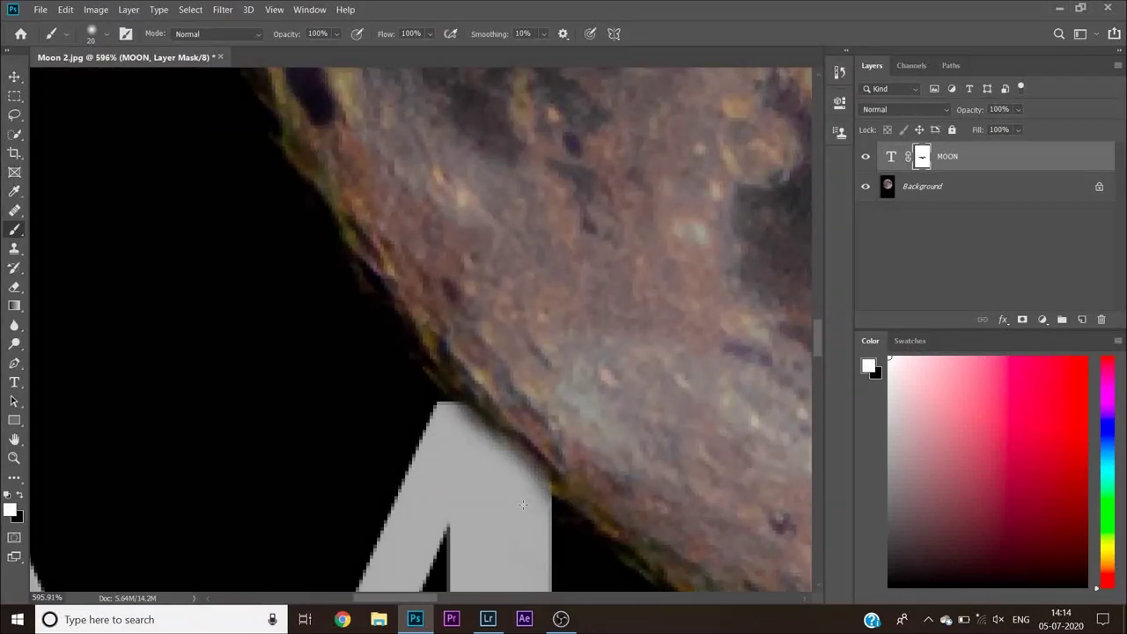
scroll(523, 505, down, 6)
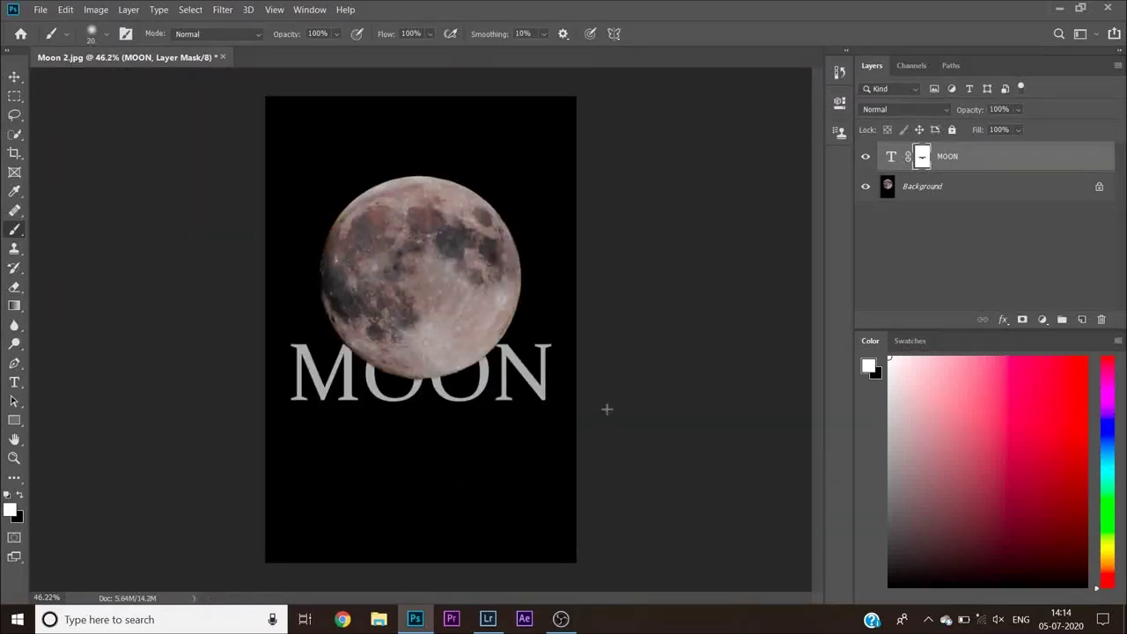
Step: Export the image as a JPG at 100% quality and 1x size, saving it as Moon 2 in the Pictures folder
click(39, 8)
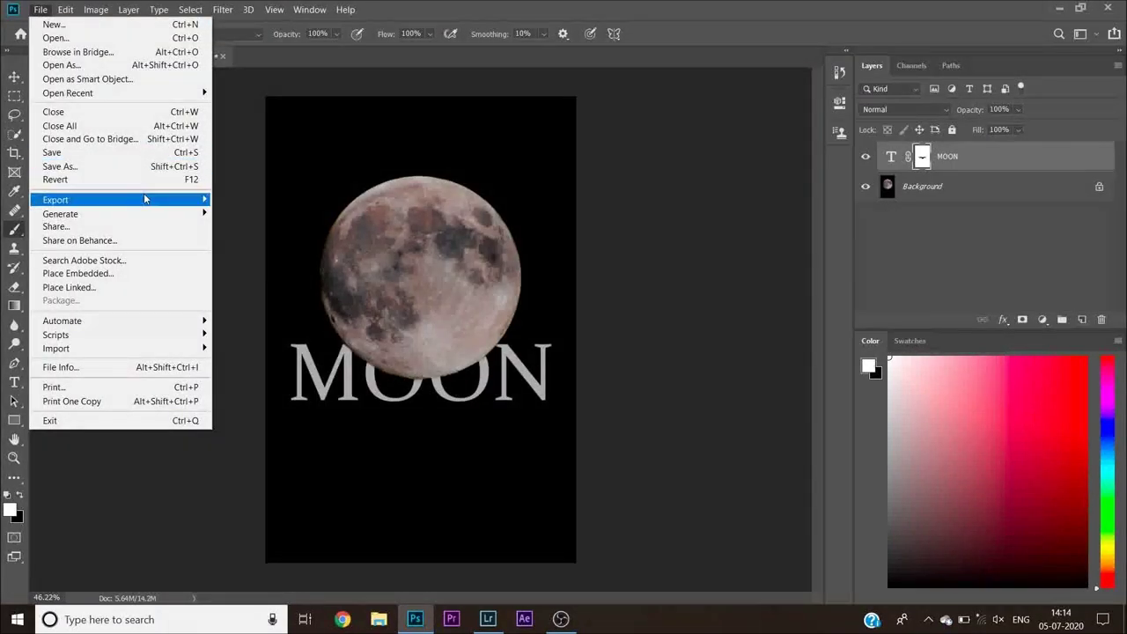
mouse_move(146, 198)
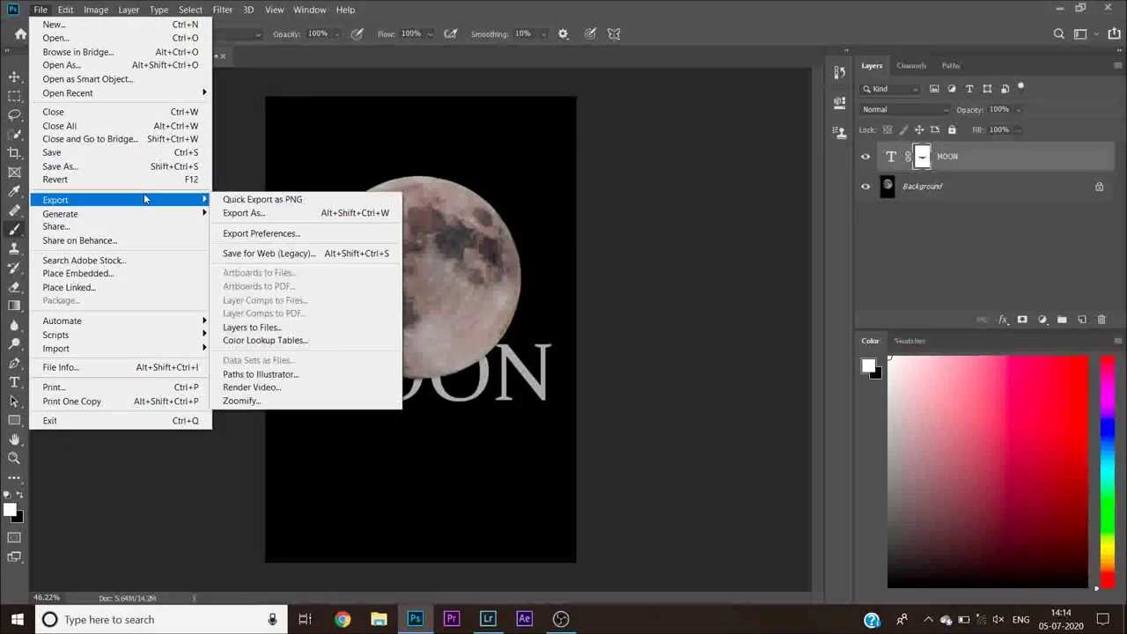
click(294, 216)
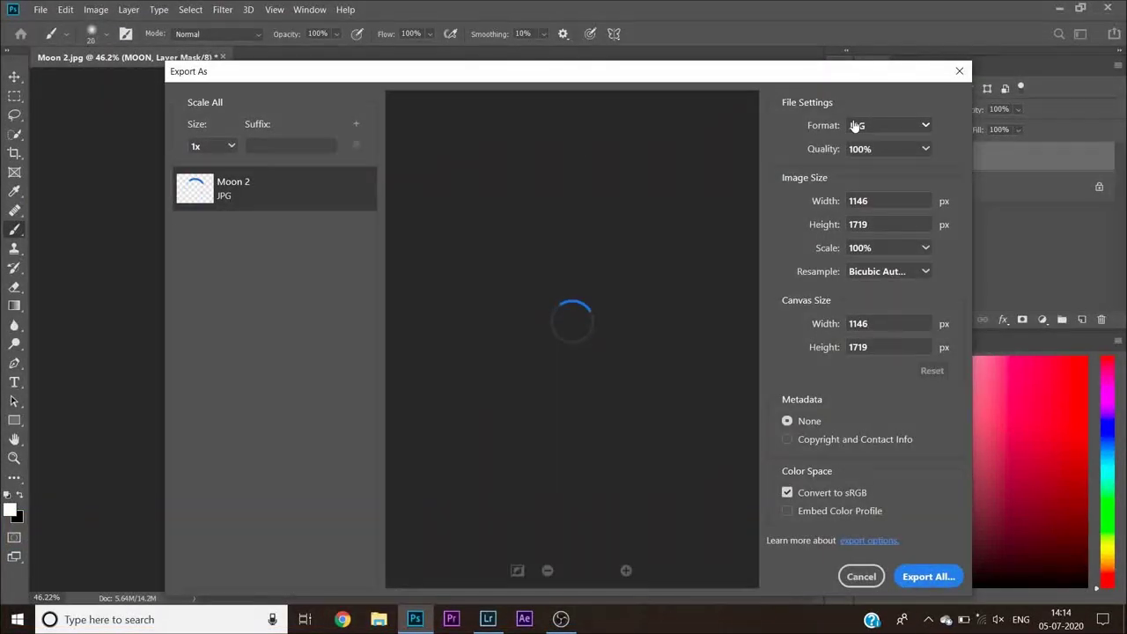
click(854, 126)
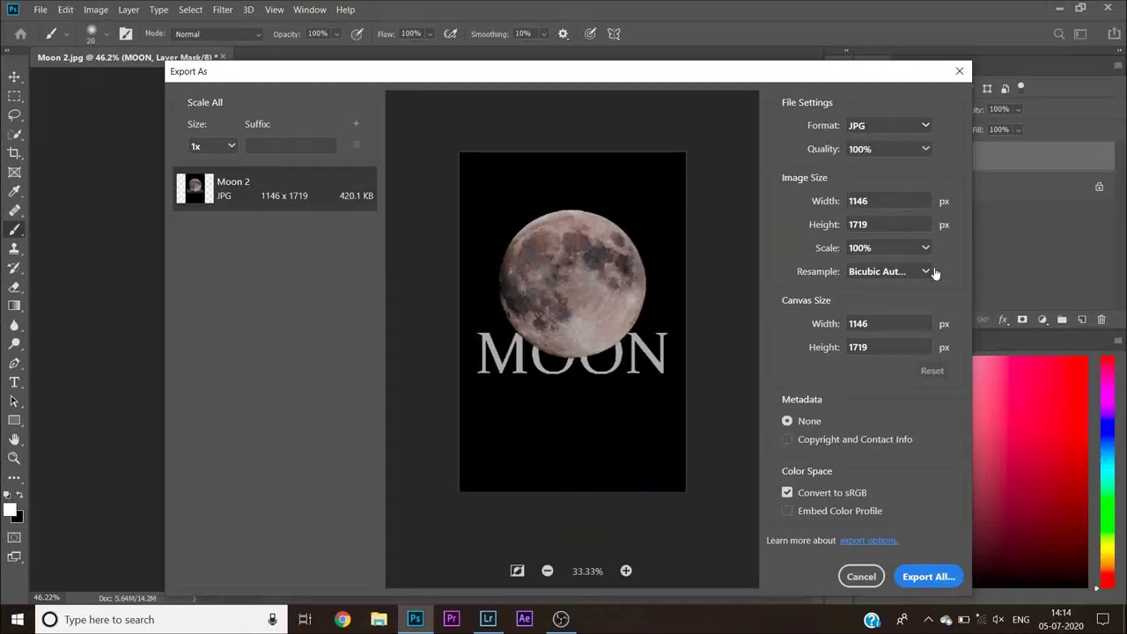
click(932, 578)
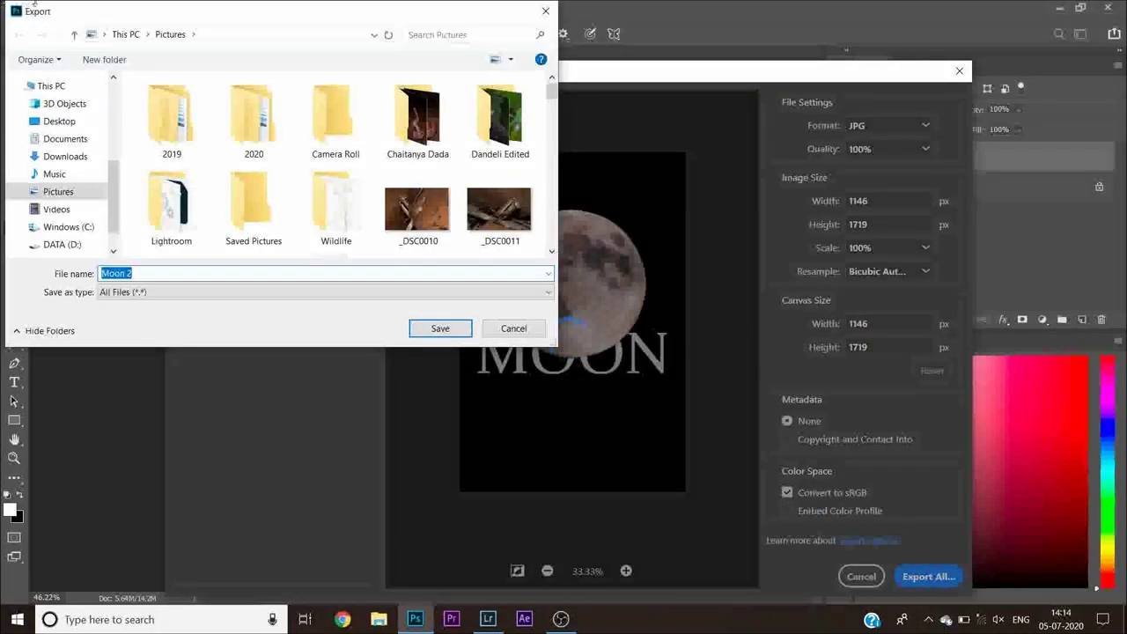
click(440, 328)
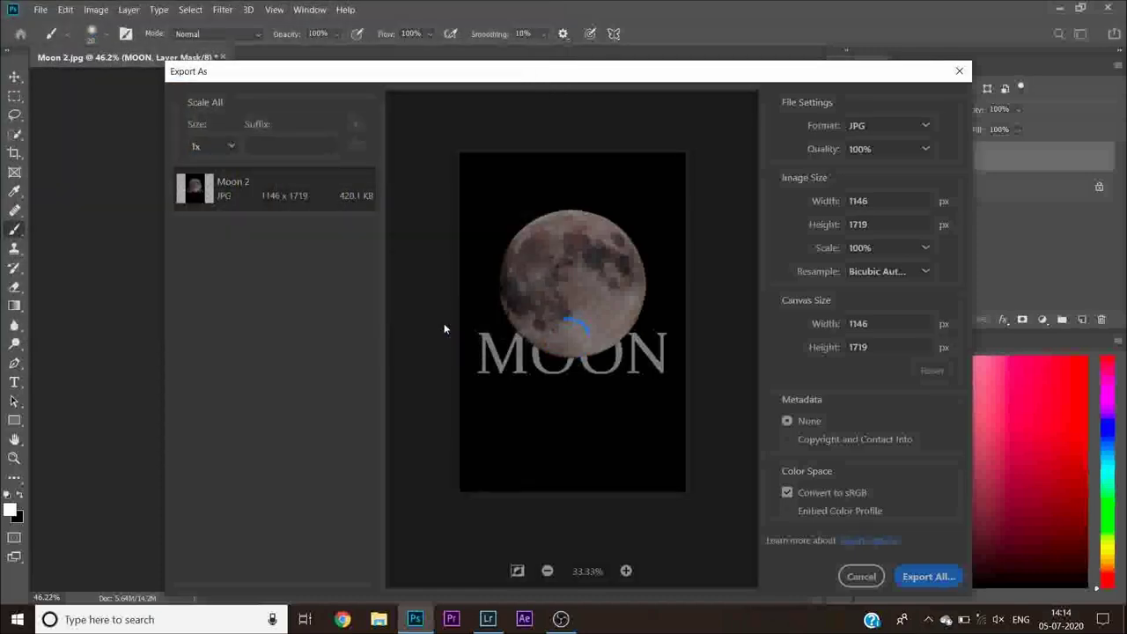